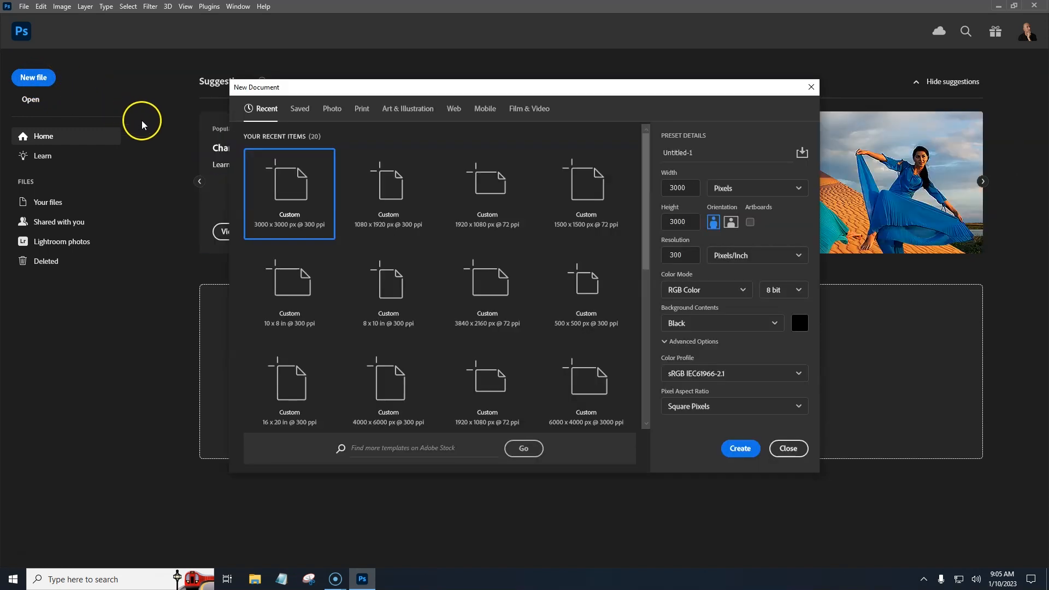
Create a 1080 by 1080 pixel document at 300 pixels/inch with a black background, and unlock its background layer
{"action": "double_click", "coordinate": [678, 190]}
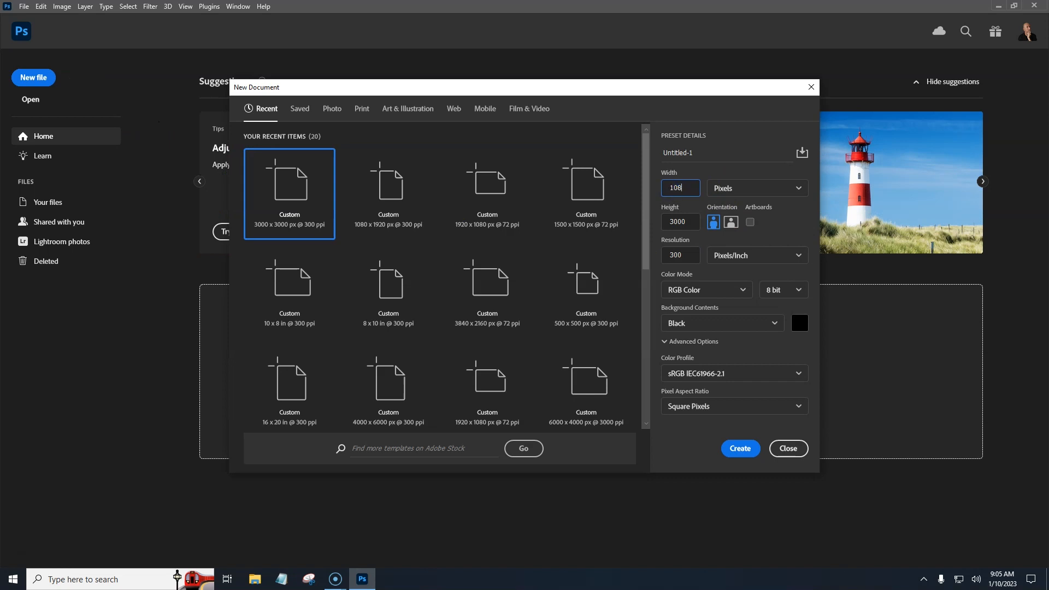
{"action": "type", "text": "1080"}
{"action": "key", "text": "Tab"}
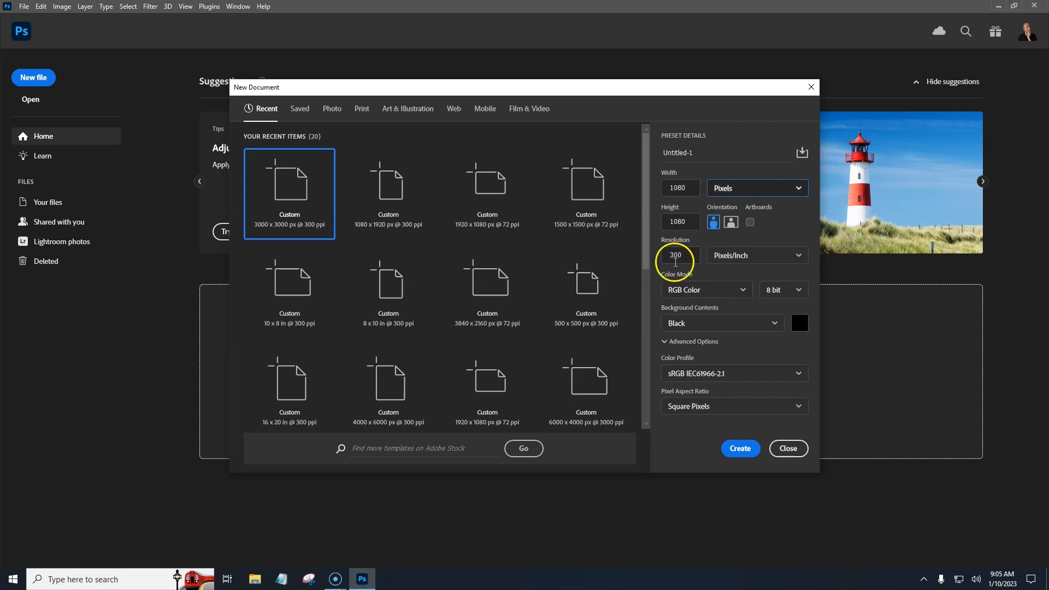
{"action": "left_click", "coordinate": [740, 451]}
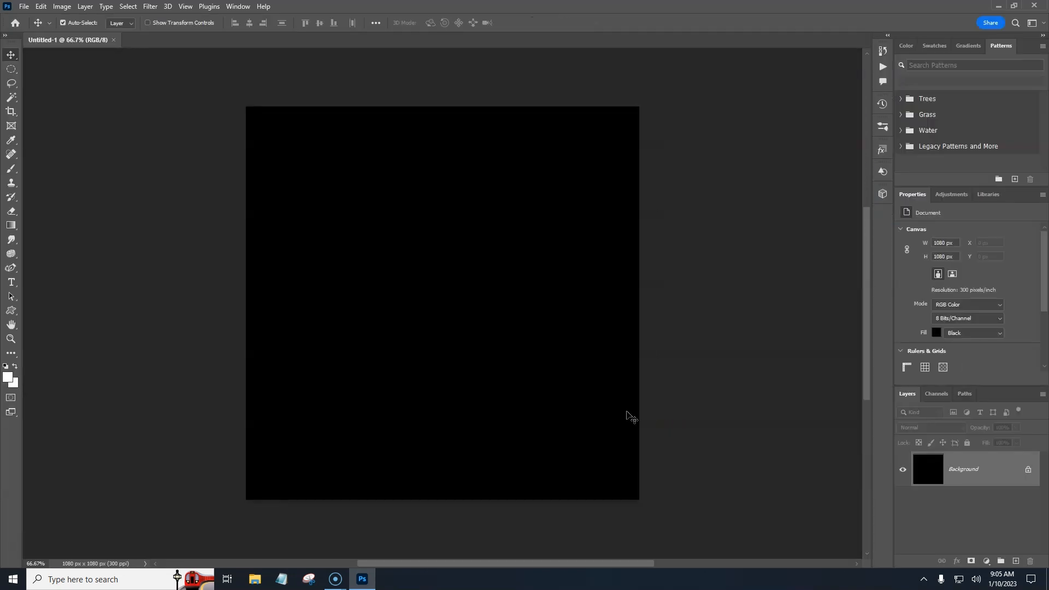
{"action": "left_click", "coordinate": [1027, 473]}
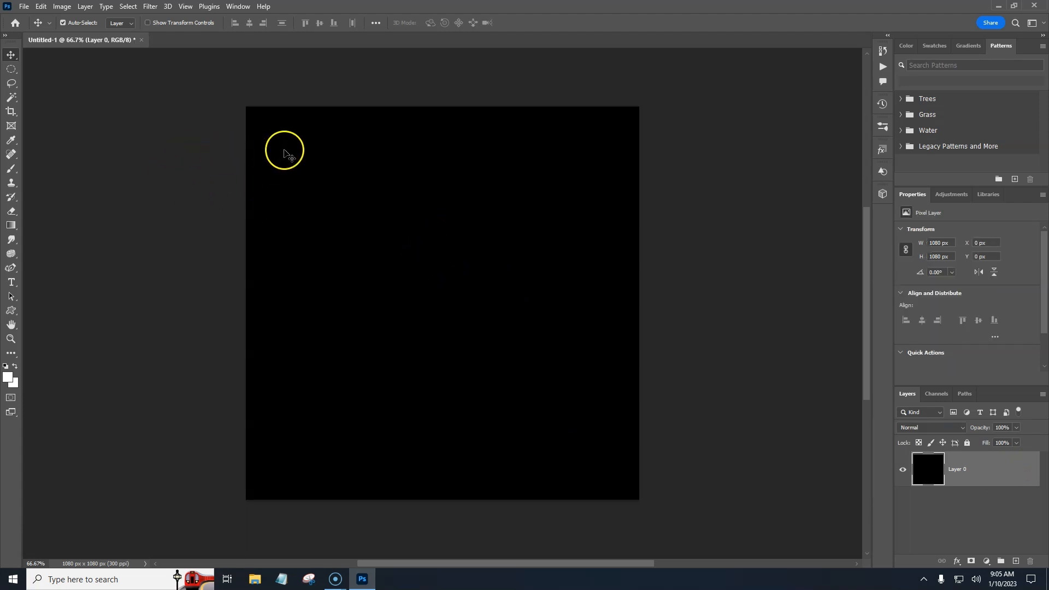
Add a new guide layout with 8 columns and 8 rows across the canvas
{"action": "left_click", "coordinate": [185, 6]}
{"action": "mouse_move", "coordinate": [233, 296]}
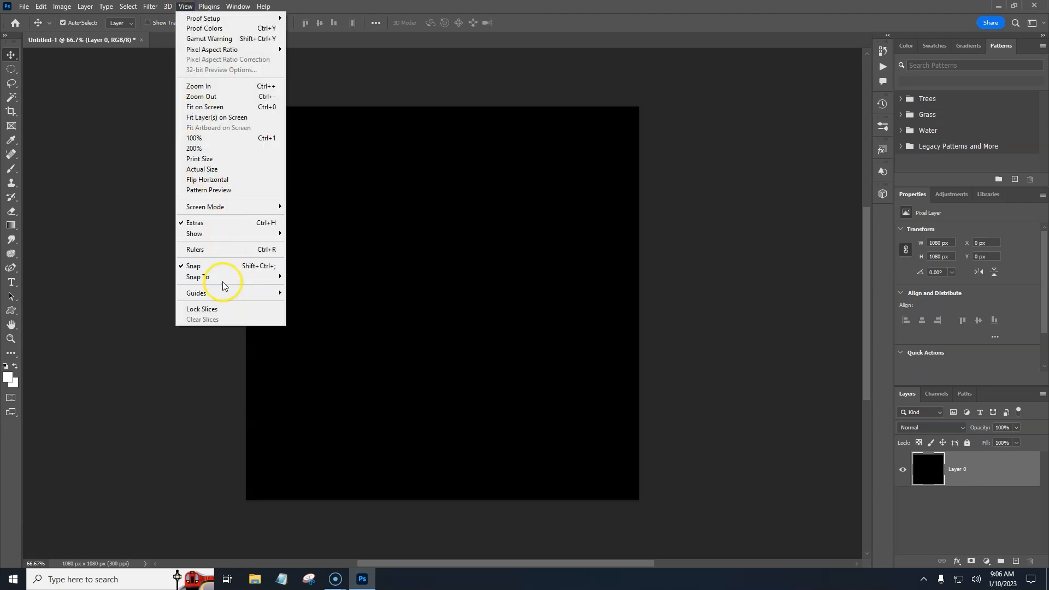
{"action": "mouse_move", "coordinate": [232, 276]}
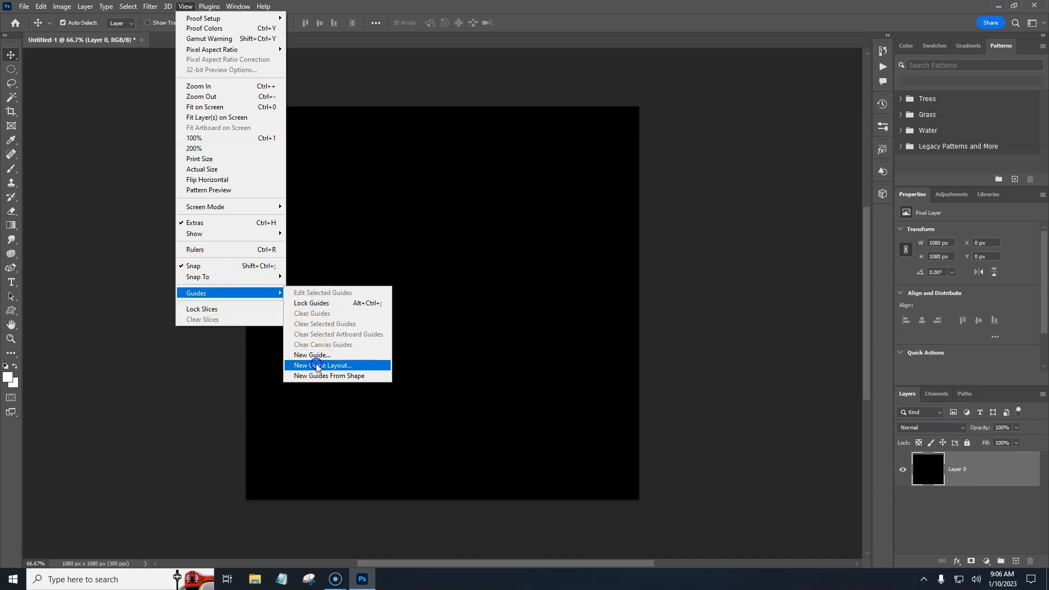
{"action": "left_click", "coordinate": [316, 366]}
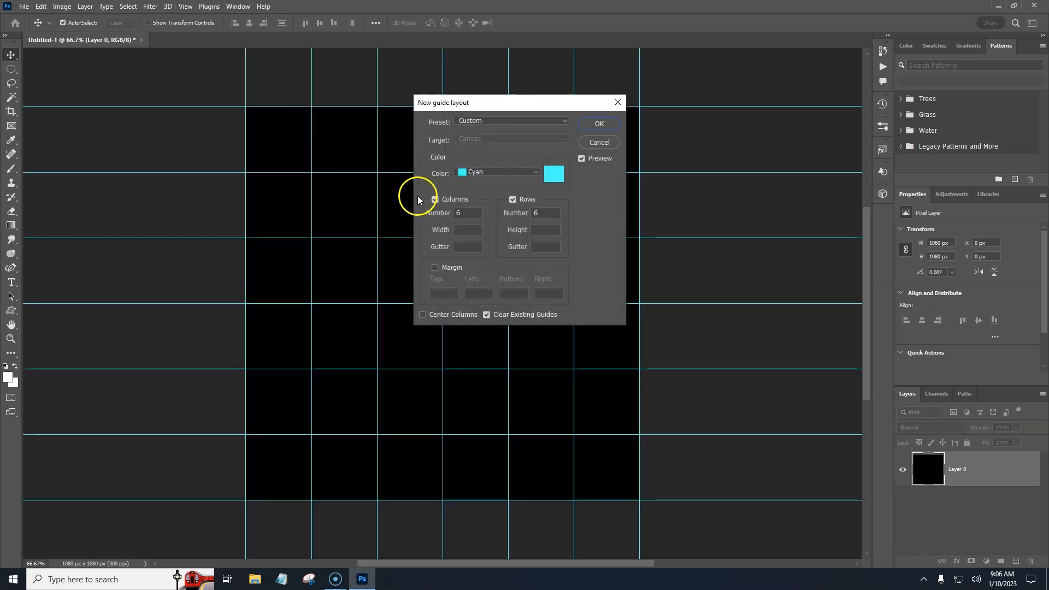
{"action": "double_click", "coordinate": [458, 212]}
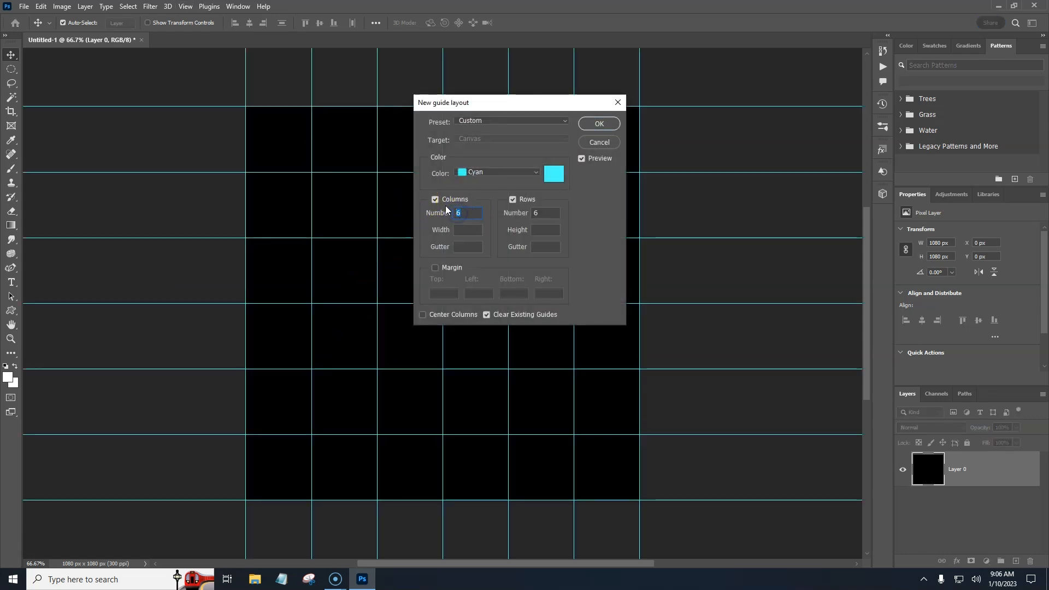
{"action": "type", "text": "8"}
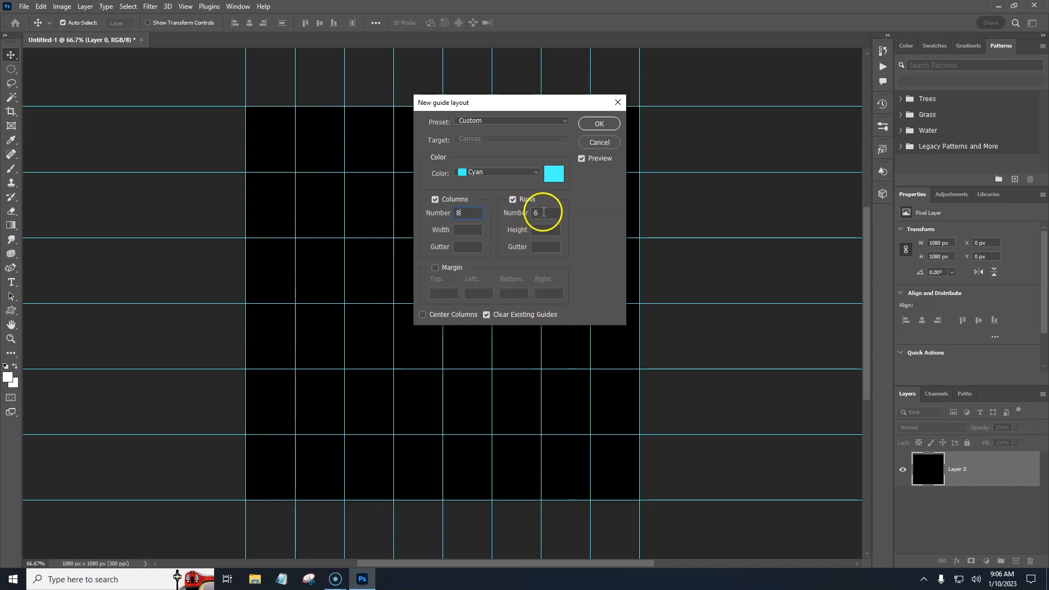
{"action": "type", "text": "8"}
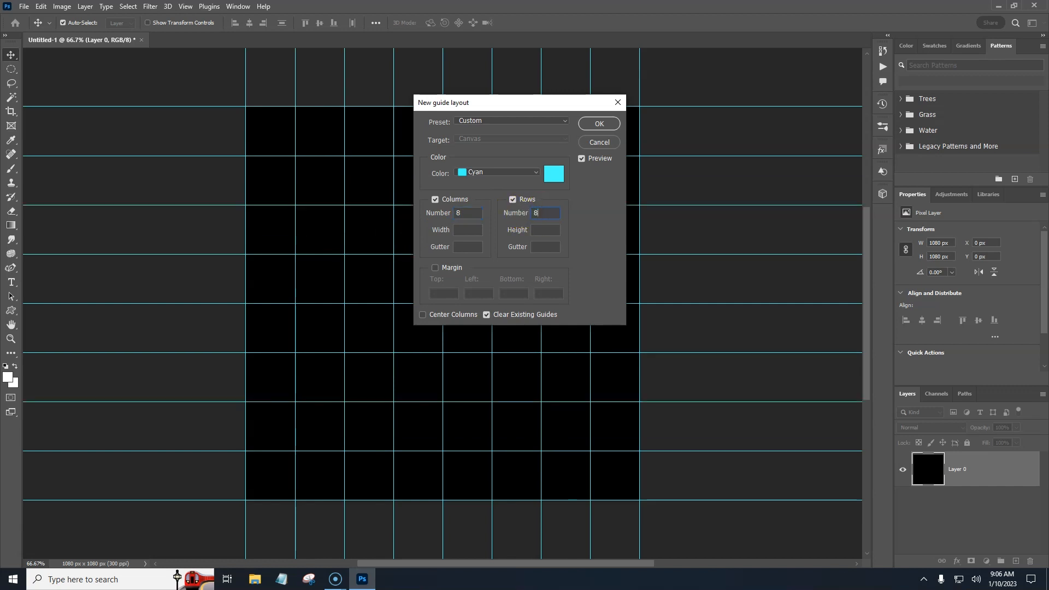
{"action": "left_click", "coordinate": [598, 124]}
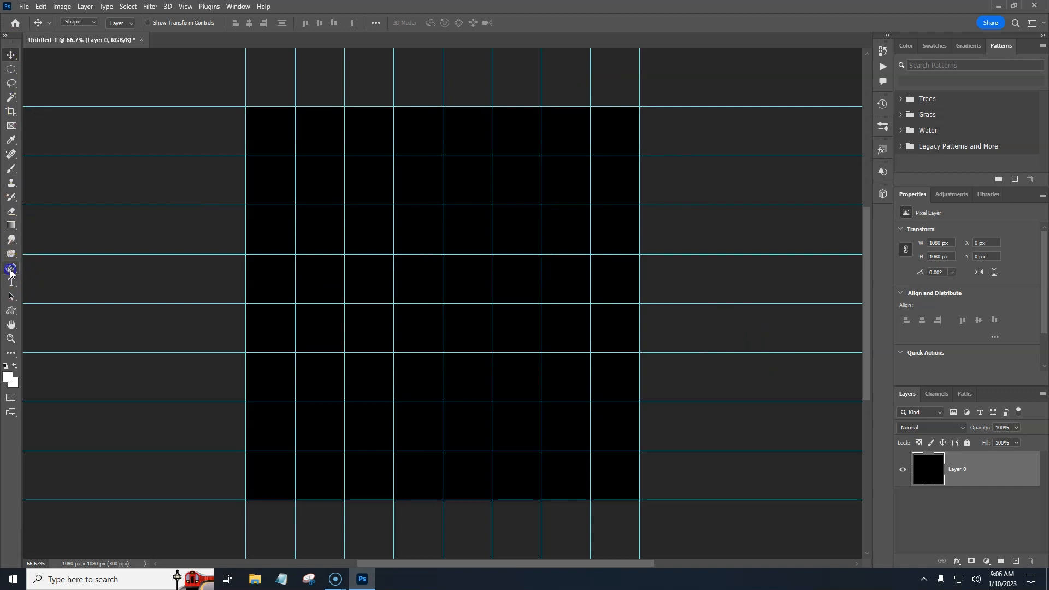
Draw the left half of a heart with the Curvature Pen tool on guide intersections, from the bottom centre around to the top notch
{"action": "left_click", "coordinate": [10, 269]}
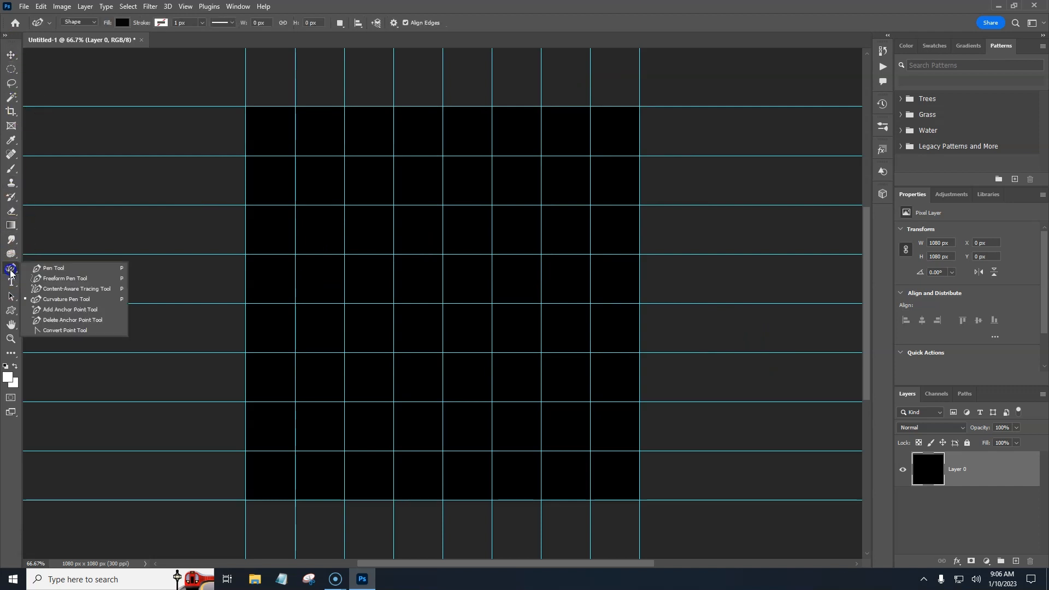
{"action": "left_click", "coordinate": [44, 268]}
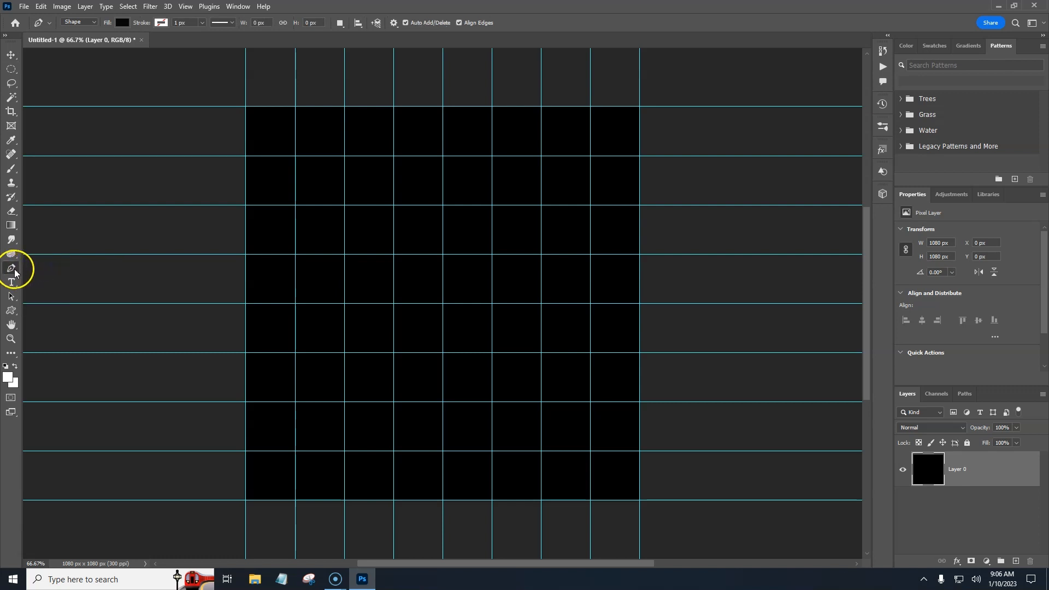
{"action": "left_click", "coordinate": [10, 271]}
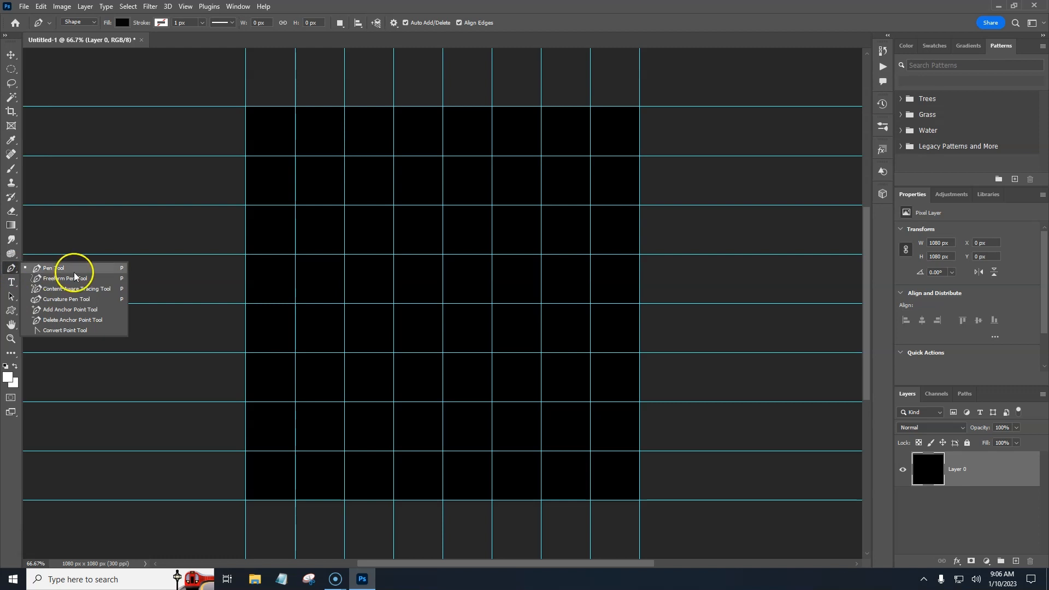
{"action": "left_click", "coordinate": [66, 300]}
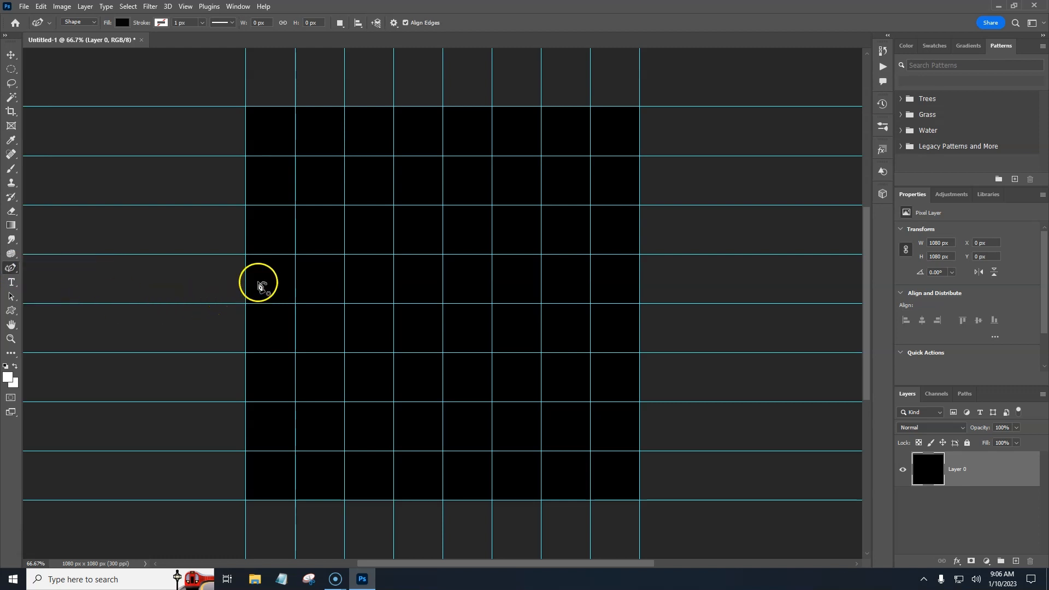
{"action": "left_click", "coordinate": [443, 452]}
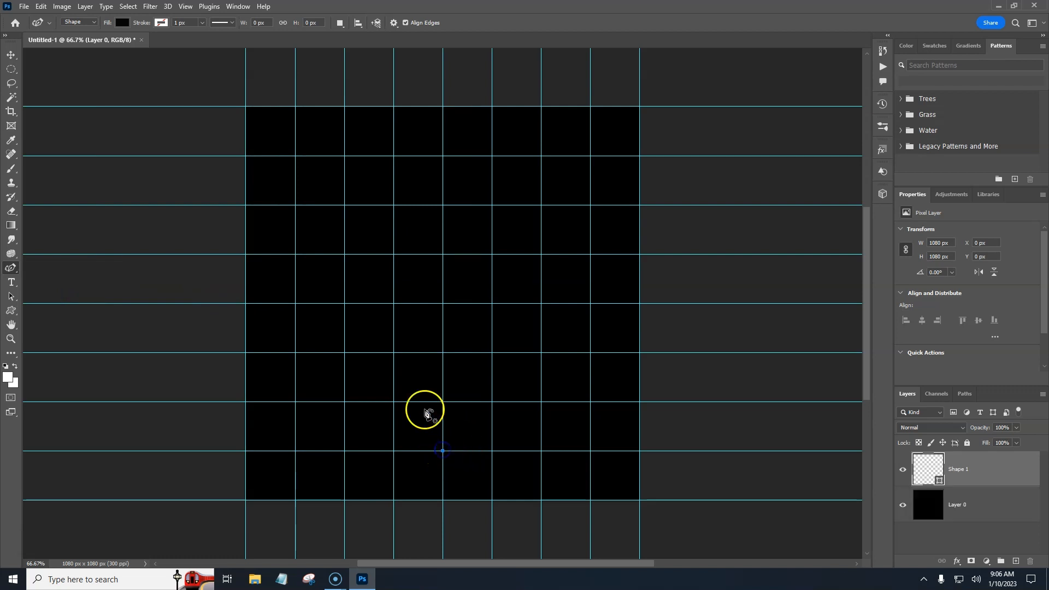
{"action": "left_click", "coordinate": [295, 205]}
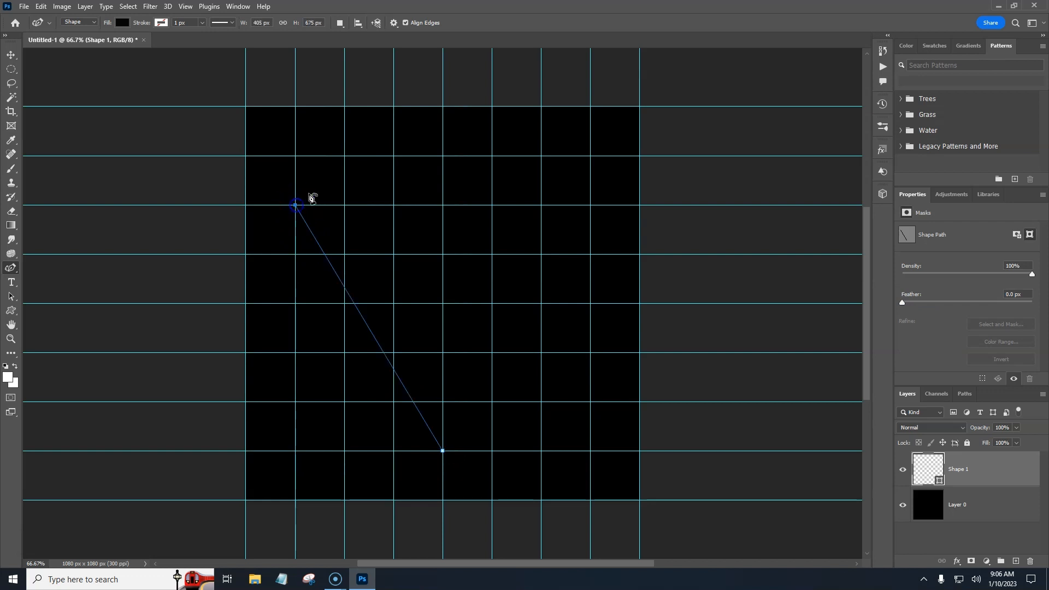
{"action": "left_click", "coordinate": [344, 156]}
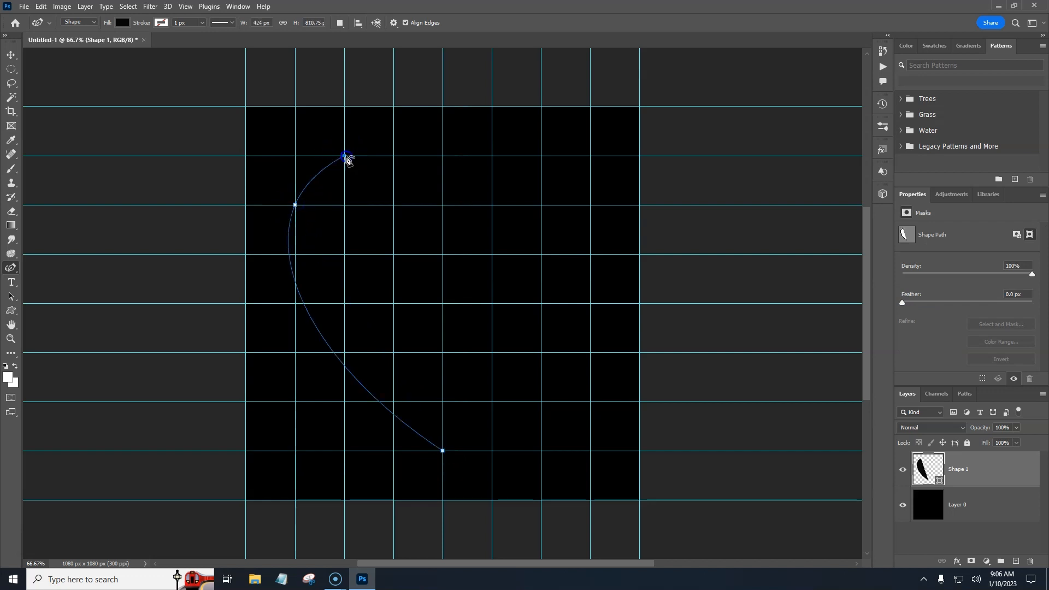
{"action": "left_click", "coordinate": [443, 206]}
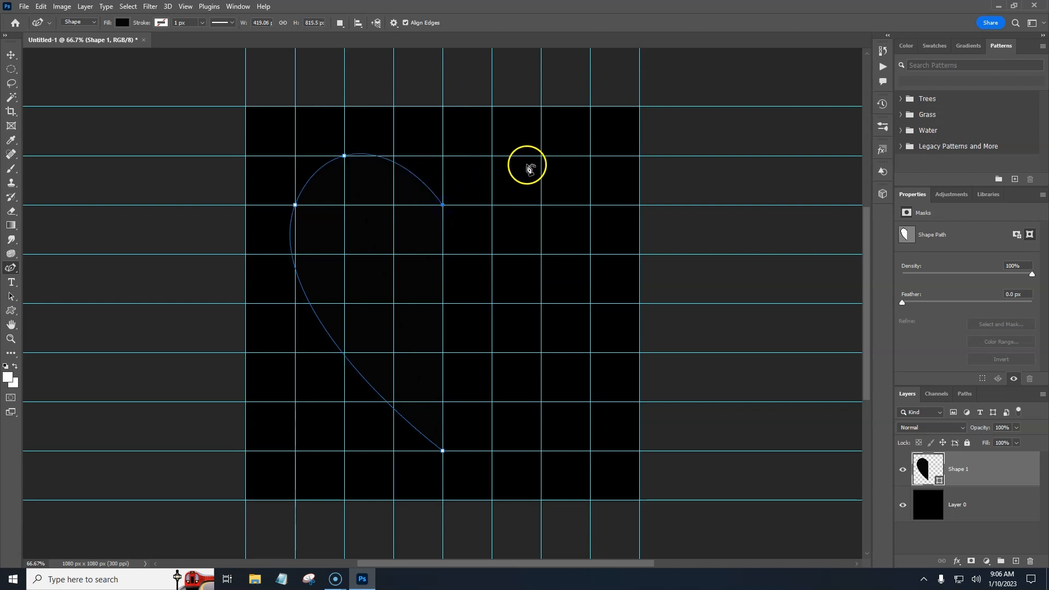
Close the heart outline with mirrored points on its right half, and convert the bottom tip and top notch to corner points
{"action": "left_click", "coordinate": [541, 157]}
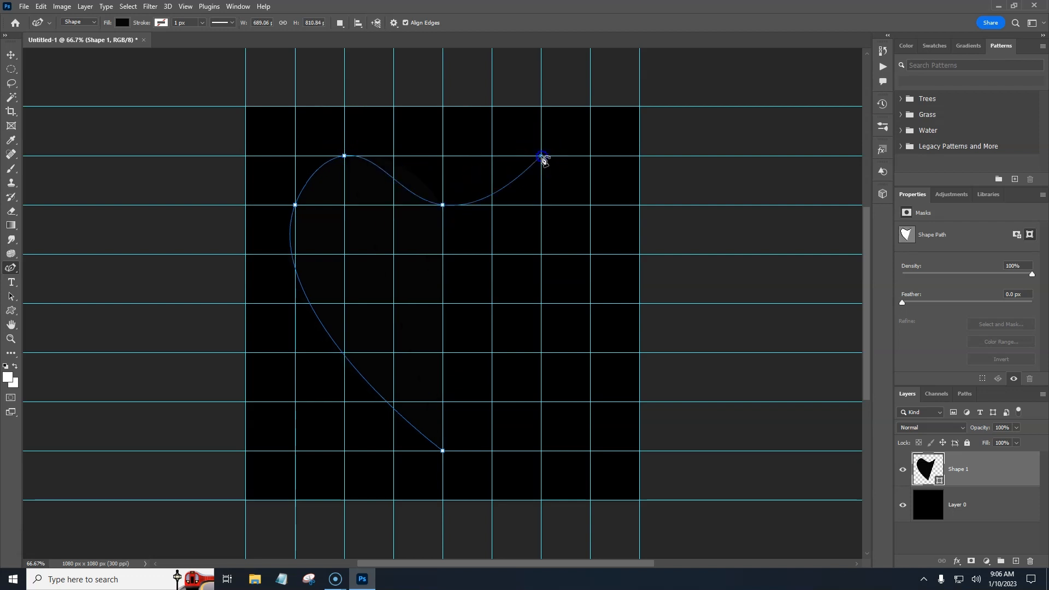
{"action": "left_click", "coordinate": [590, 205]}
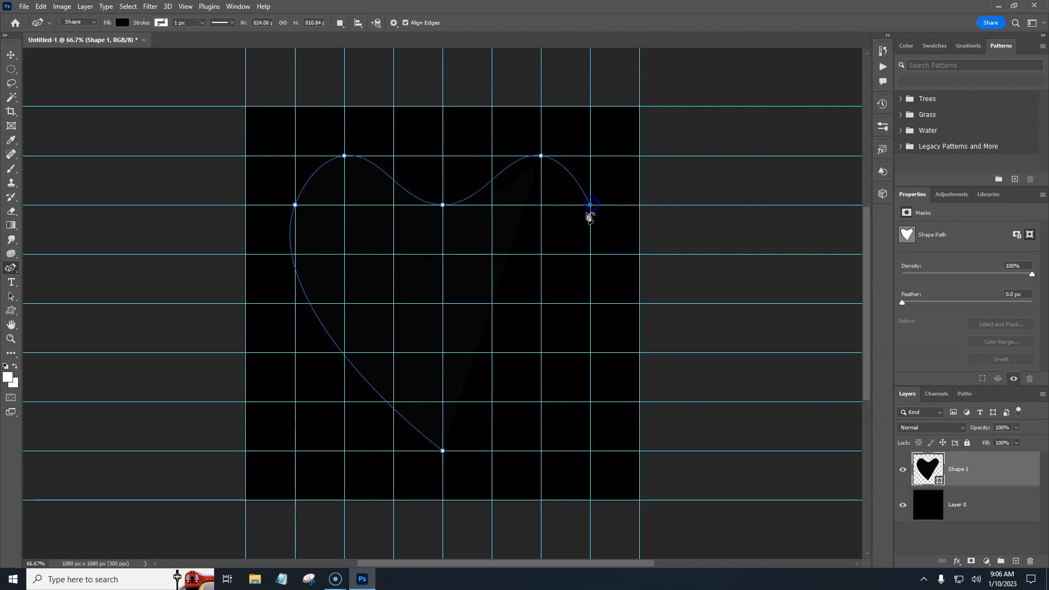
{"action": "left_click", "coordinate": [443, 450]}
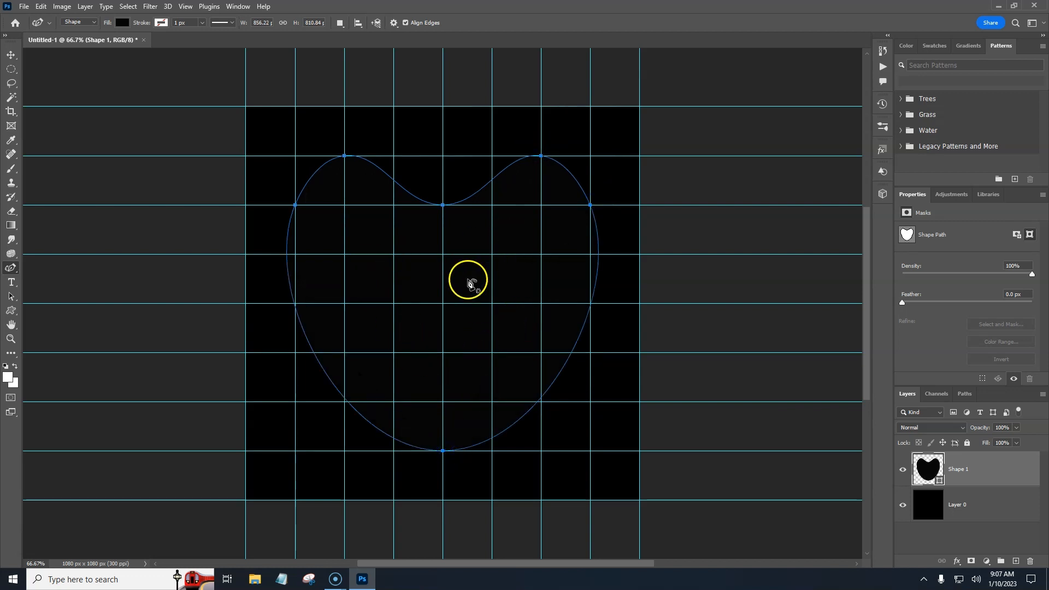
{"action": "left_click", "coordinate": [443, 452], "text": "alt"}
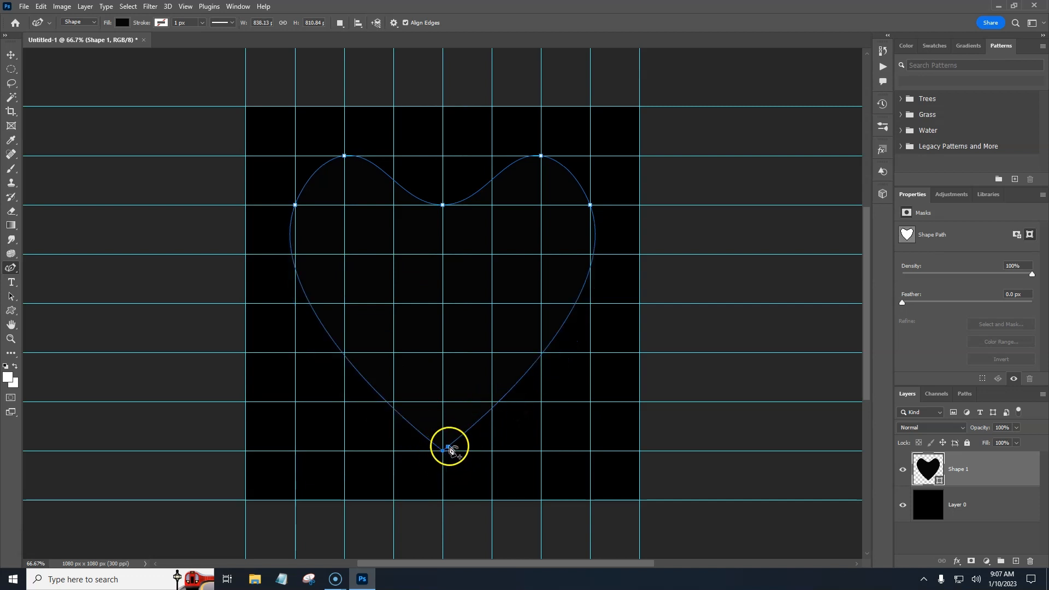
{"action": "left_click", "coordinate": [443, 206], "text": "alt"}
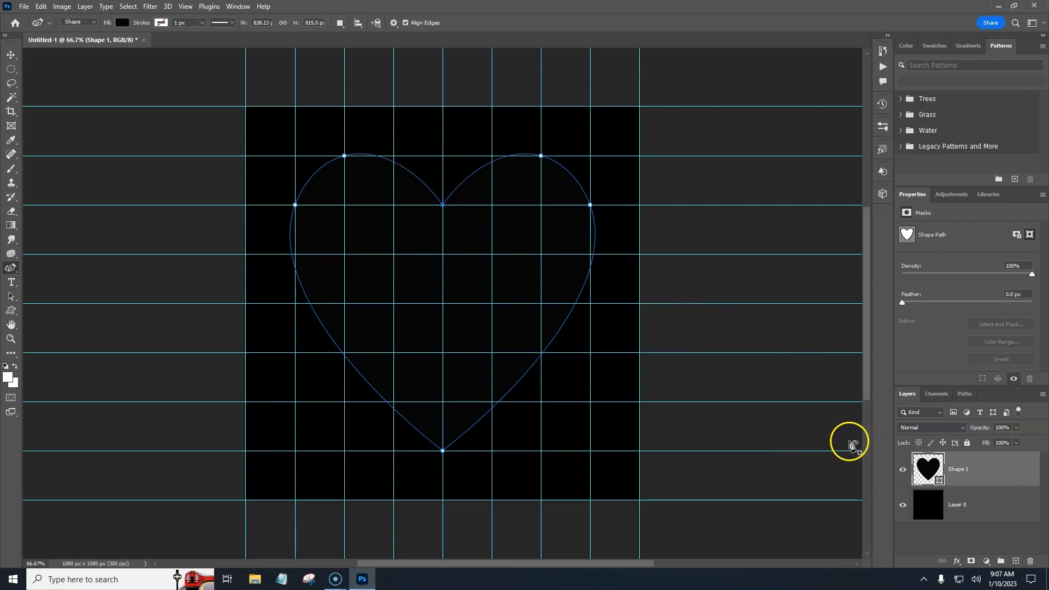
Fill the heart shape with bright red and hide the guides and path outline
{"action": "double_click", "coordinate": [930, 466]}
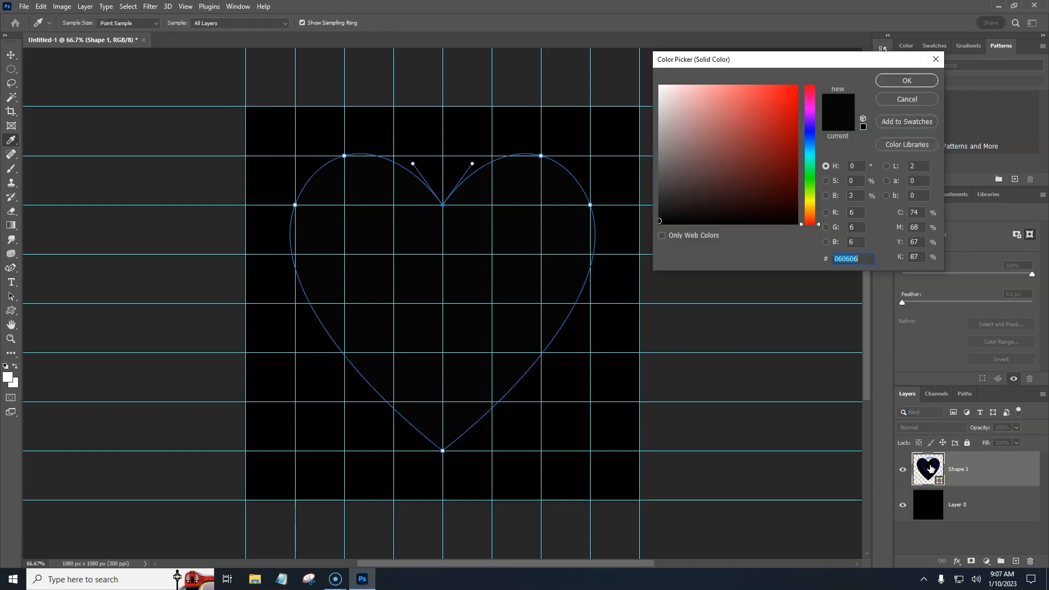
{"action": "left_click_drag", "start_coordinate": [768, 188], "coordinate": [783, 95]}
{"action": "left_click", "coordinate": [906, 81]}
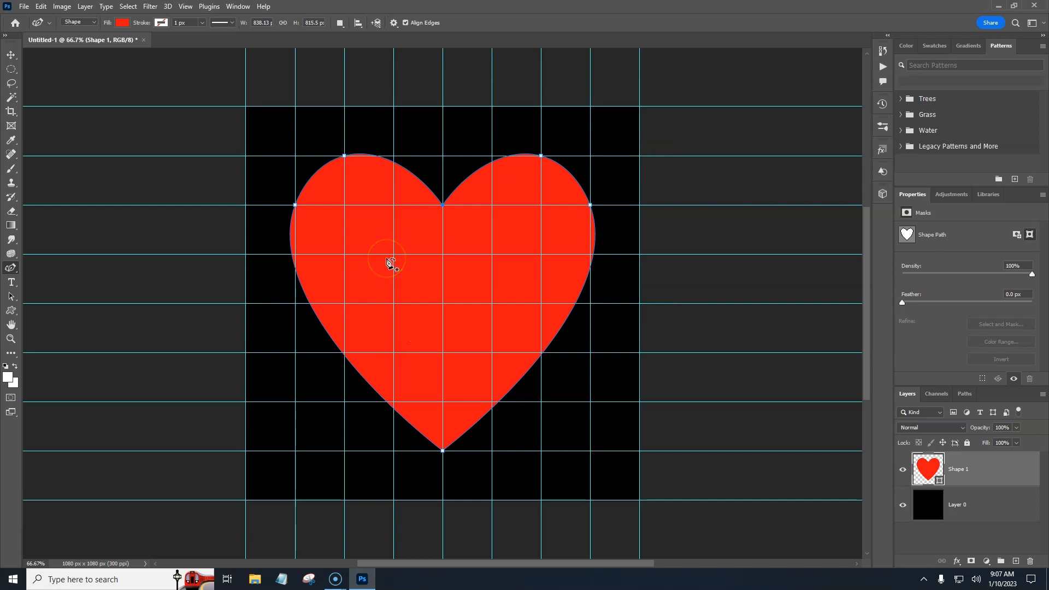
{"action": "key", "text": "ctrl+h"}
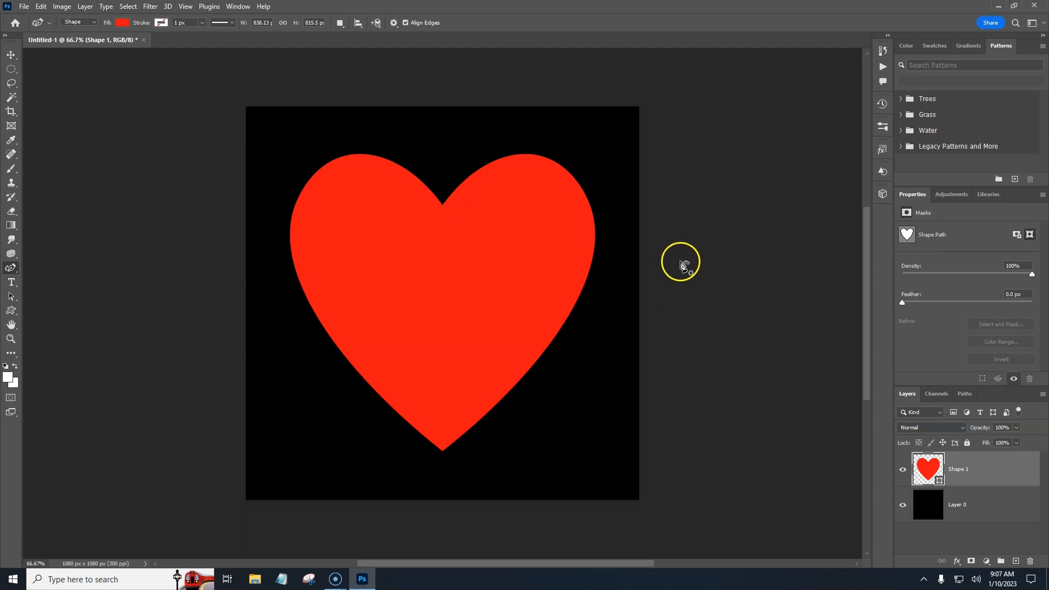
Add Bevel & Emboss to the heart layer, reset it to default, and set depth to 147% and size to 250 px
{"action": "left_click", "coordinate": [10, 55]}
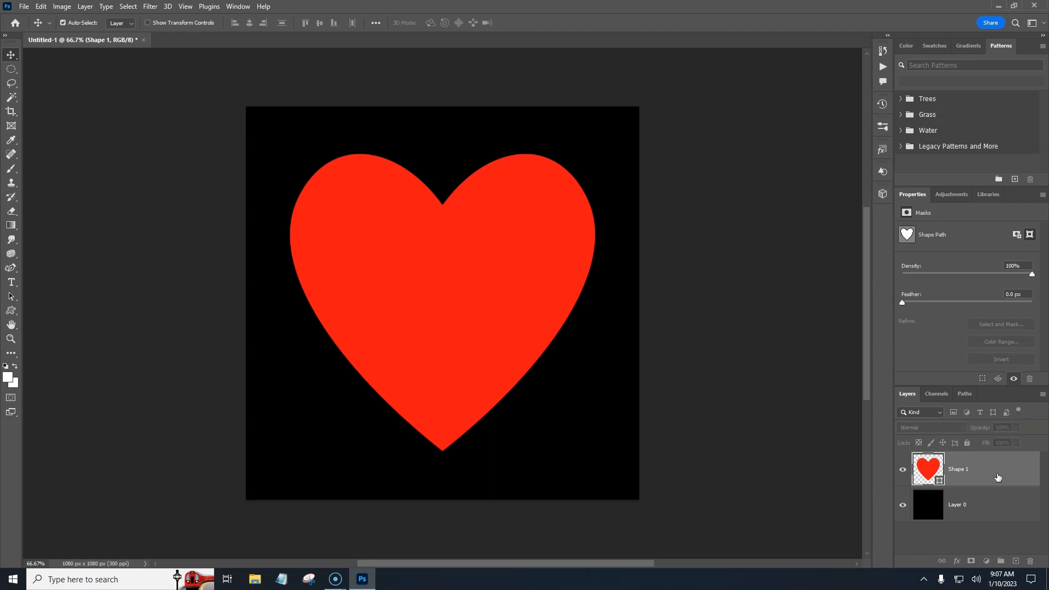
{"action": "double_click", "coordinate": [997, 477]}
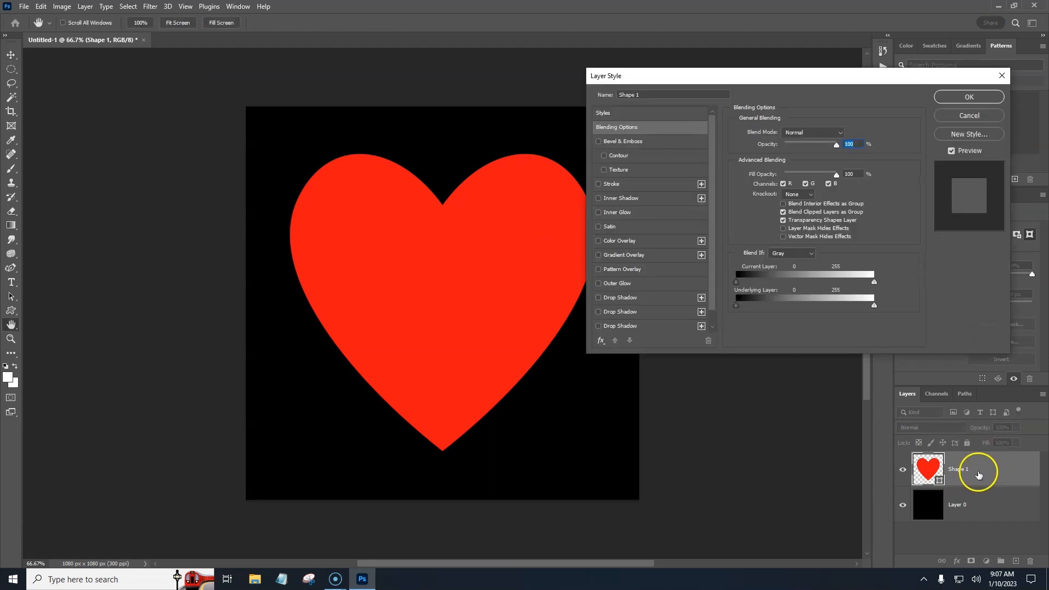
{"action": "left_click", "coordinate": [643, 143]}
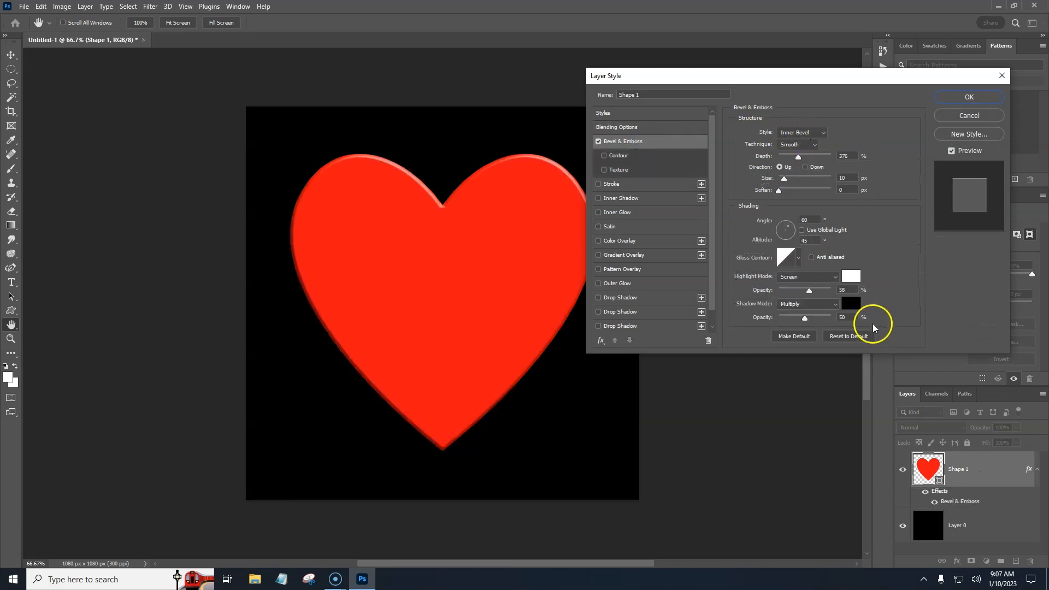
{"action": "left_click", "coordinate": [849, 336]}
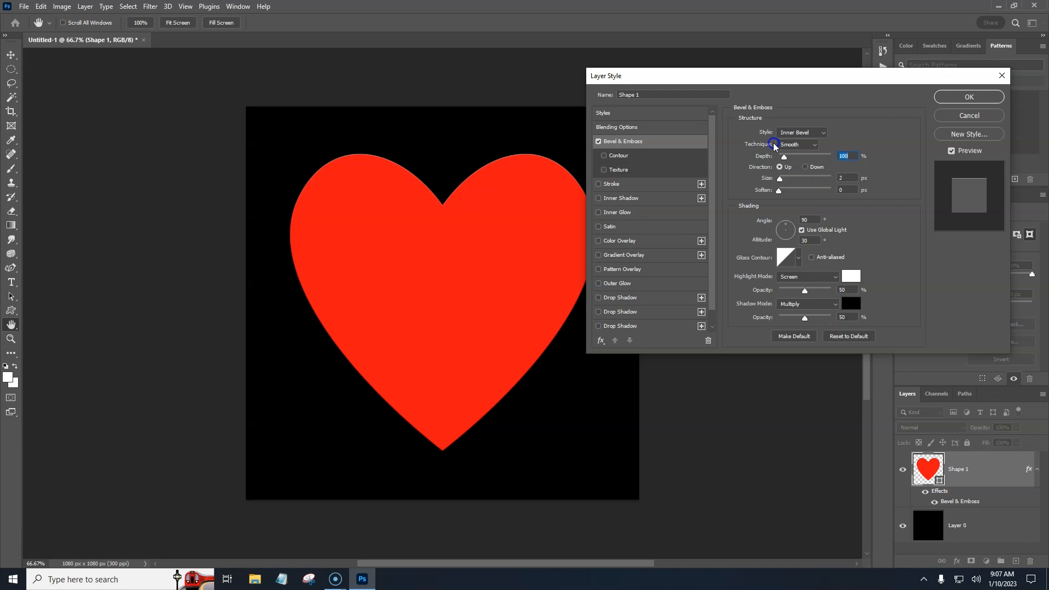
{"action": "left_click", "coordinate": [785, 157]}
{"action": "left_click_drag", "start_coordinate": [785, 158], "coordinate": [835, 179]}
{"action": "left_click", "coordinate": [780, 179]}
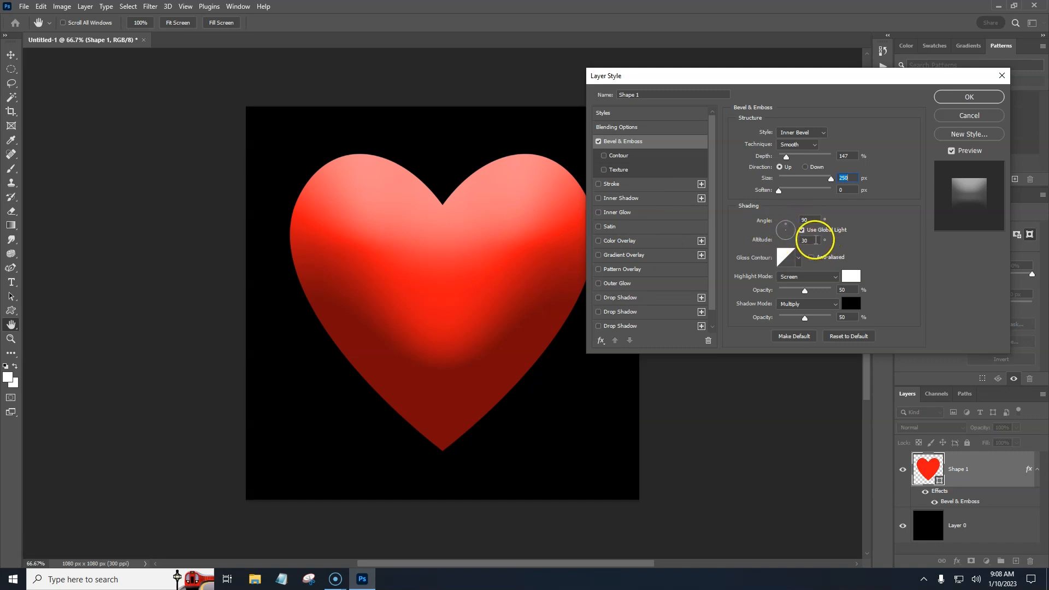
Turn off Use Global Light for the bevel and set its altitude to 35 degrees
{"action": "left_click", "coordinate": [801, 230]}
{"action": "double_click", "coordinate": [799, 240]}
{"action": "type", "text": "45"}
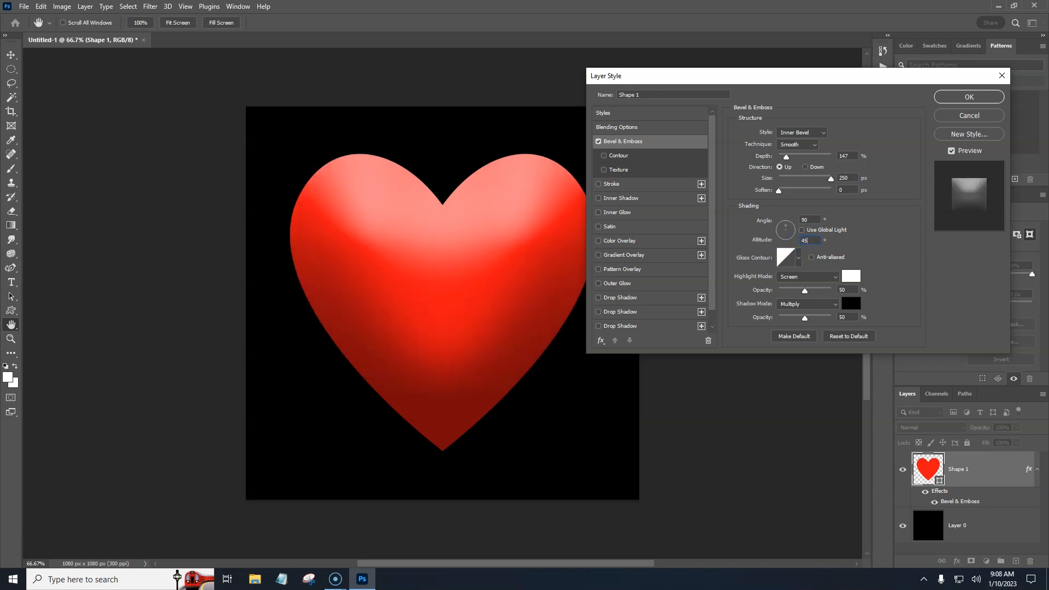
{"action": "key", "text": "BackSpace"}
{"action": "key", "text": "BackSpace"}
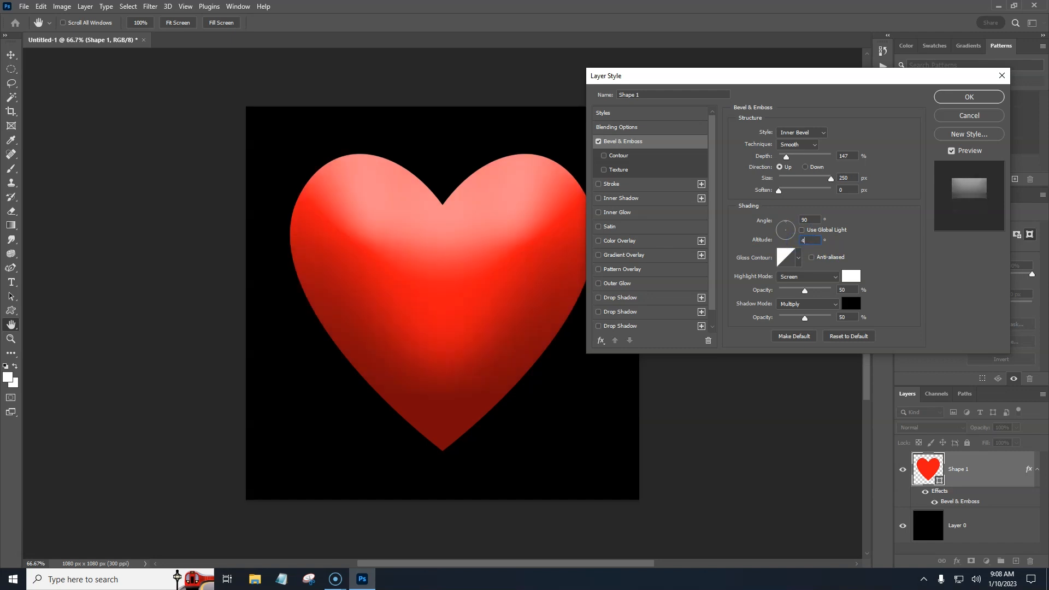
{"action": "type", "text": "35"}
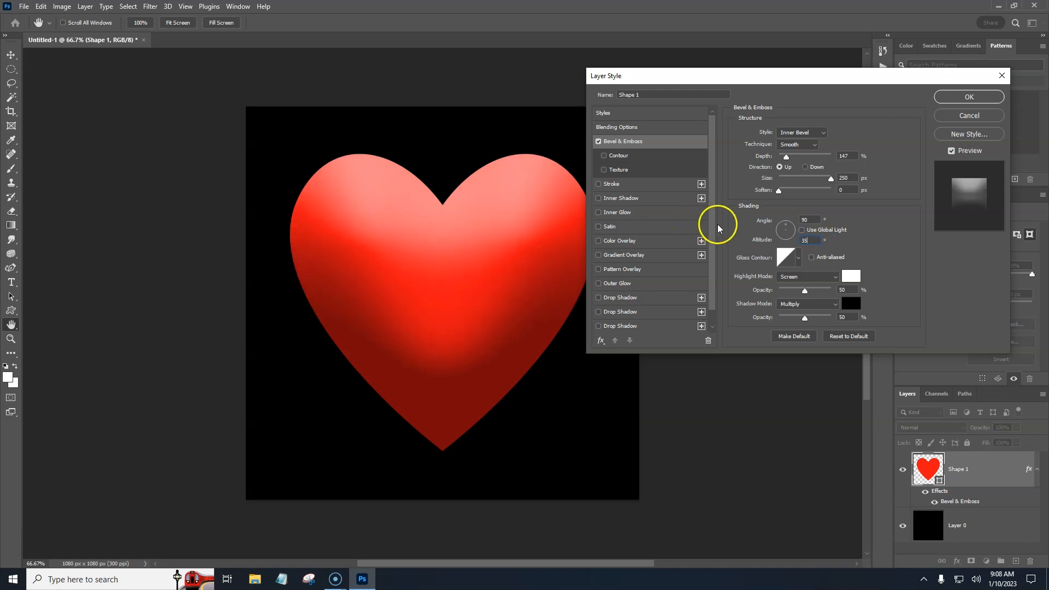
Set the heart bevel's light angle to 120 degrees
{"action": "left_click", "coordinate": [811, 219]}
{"action": "left_click_drag", "start_coordinate": [812, 220], "coordinate": [798, 221]}
{"action": "type", "text": "120"}
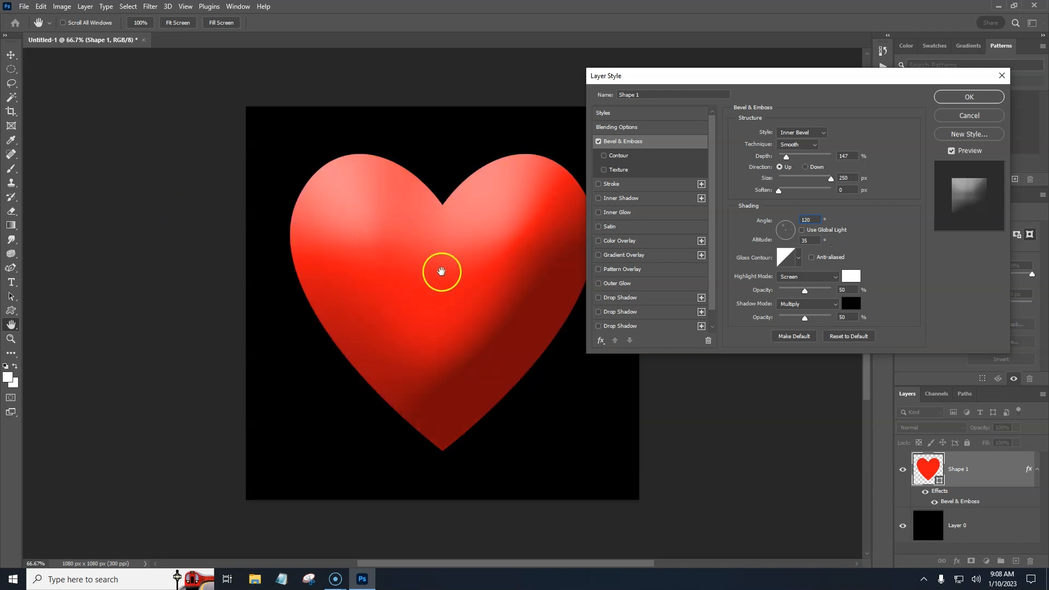
Raise the heart bevel's light altitude to 46 degrees
{"action": "double_click", "coordinate": [803, 240]}
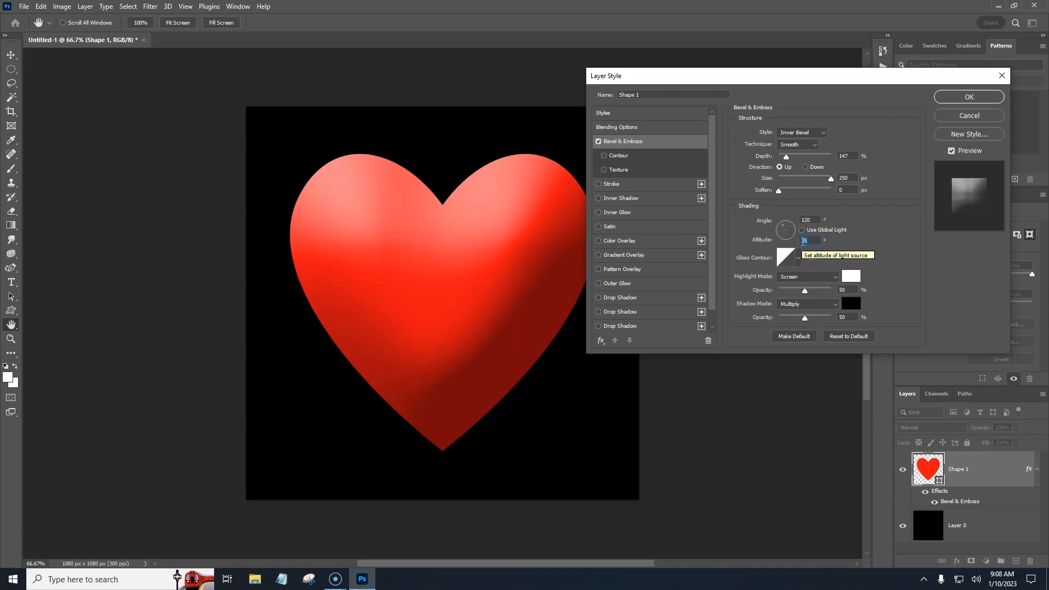
{"action": "key", "text": "Up"}
{"action": "key", "text": "Up"}
{"action": "key", "text": "Up"}
{"action": "key", "text": "Up"}
{"action": "key", "text": "Up"}
{"action": "key", "text": "Up"}
{"action": "key", "text": "Up"}
{"action": "key", "text": "Up"}
{"action": "key", "text": "Up"}
{"action": "key", "text": "Up"}
{"action": "key", "text": "Up"}
{"action": "key", "text": "Up"}
{"action": "key", "text": "Up"}
{"action": "key", "text": "Up"}
{"action": "key", "text": "Up"}
{"action": "key", "text": "Up"}
{"action": "key", "text": "Up"}
{"action": "key", "text": "Up"}
{"action": "key", "text": "Up"}
{"action": "key", "text": "Up"}
{"action": "key", "text": "Up"}
{"action": "key", "text": "Up"}
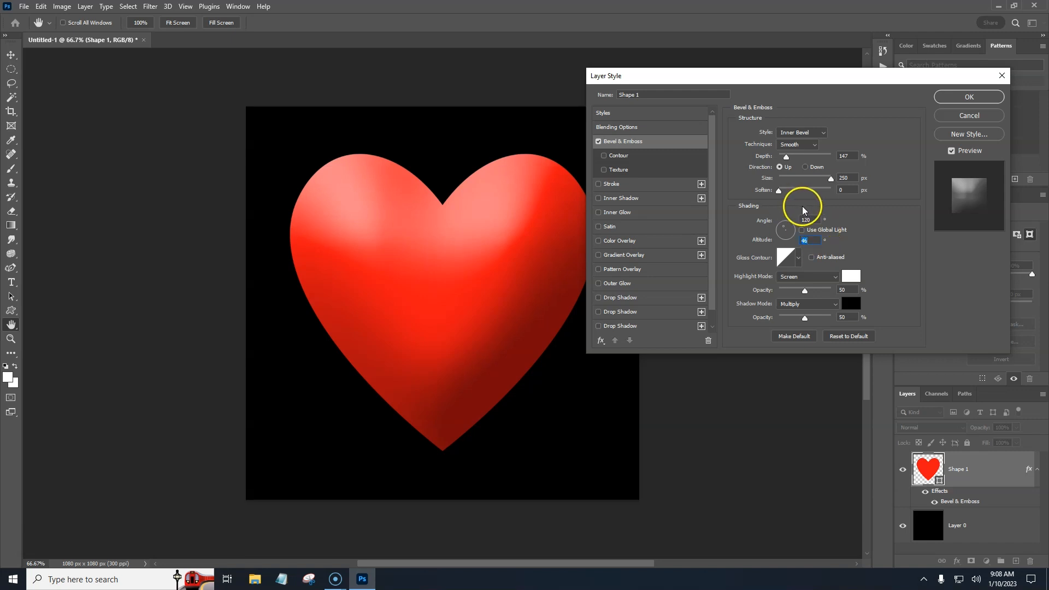
Enable the lowest Drop Shadow effect on the heart layer, reset it to default, and apply the layer style
{"action": "scroll", "coordinate": [710, 219], "scroll_direction": "down", "scroll_amount": 1}
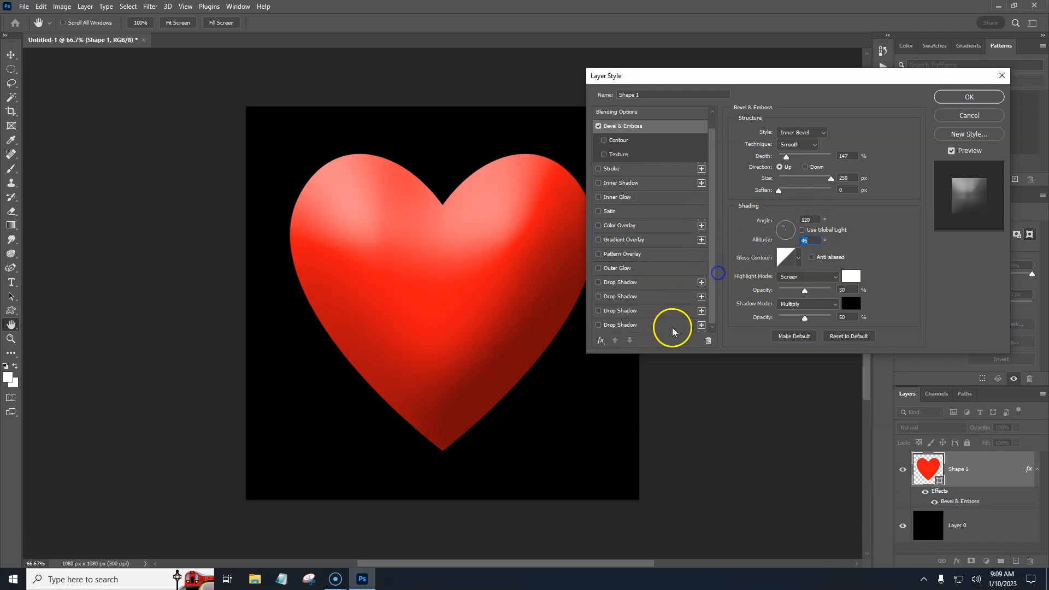
{"action": "left_click", "coordinate": [623, 325]}
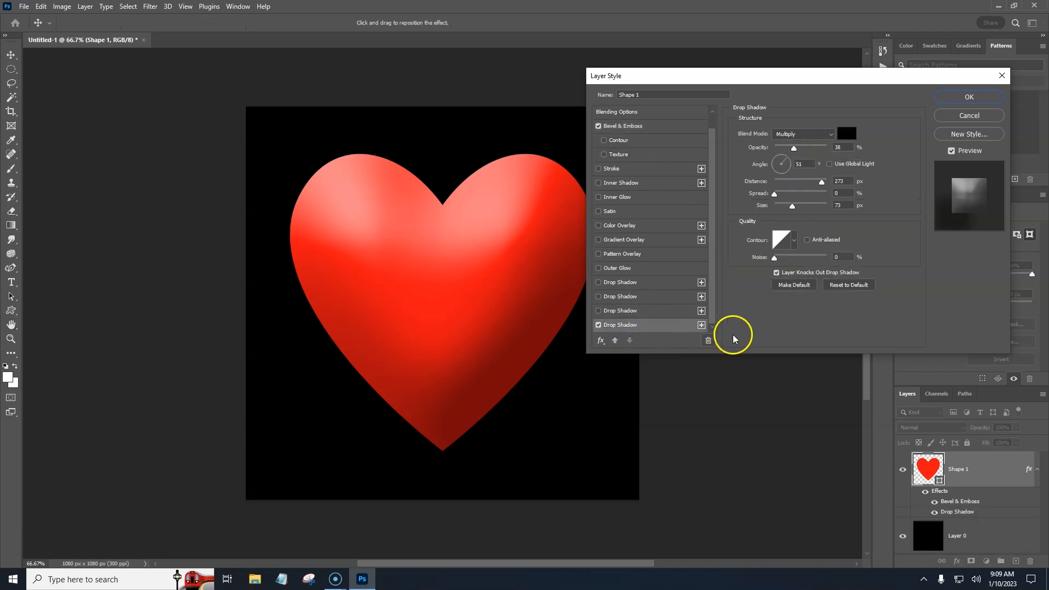
{"action": "left_click", "coordinate": [848, 285]}
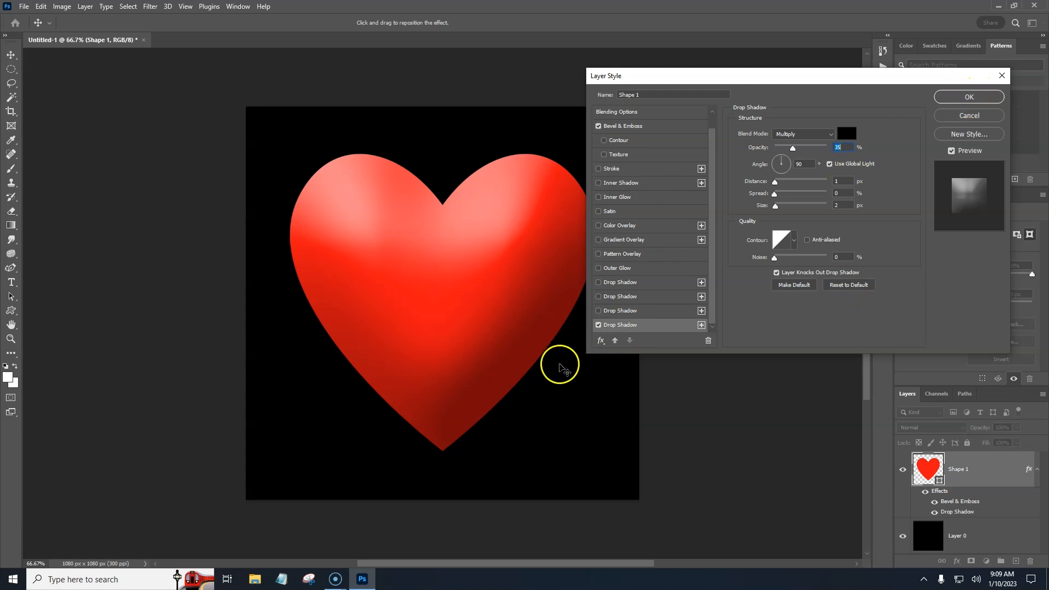
{"action": "left_click", "coordinate": [967, 98]}
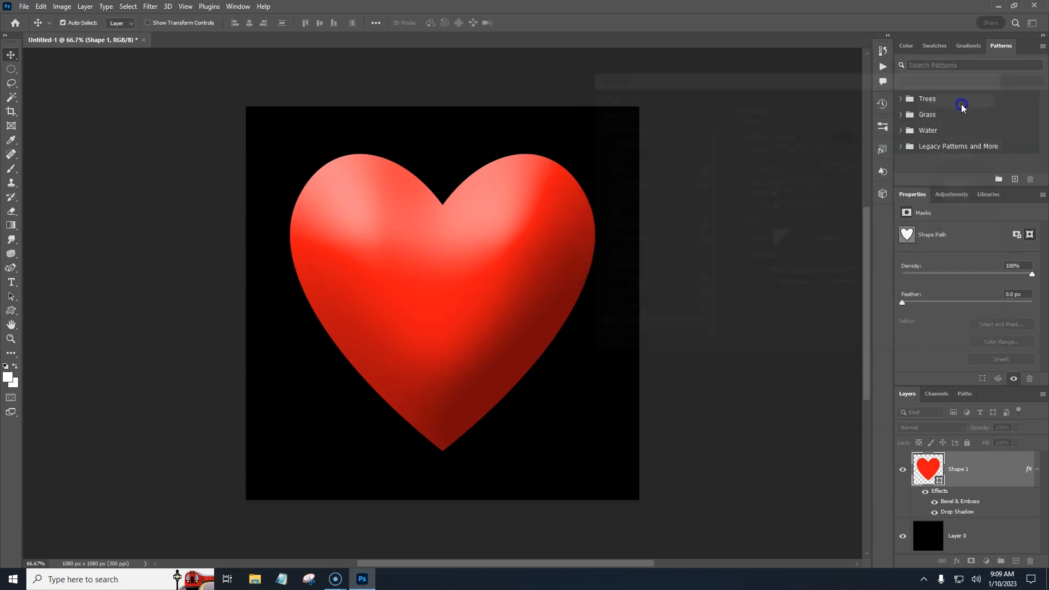
Add a Solid Color fill layer in dark red #8a2626 directly above the black Layer 0
{"action": "left_click", "coordinate": [976, 541]}
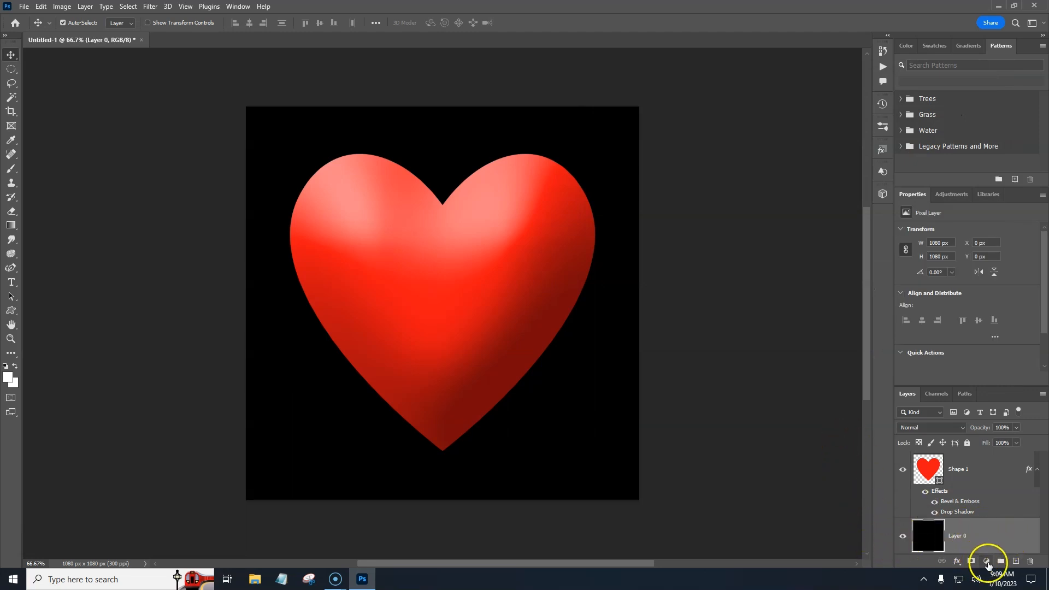
{"action": "left_click", "coordinate": [986, 562]}
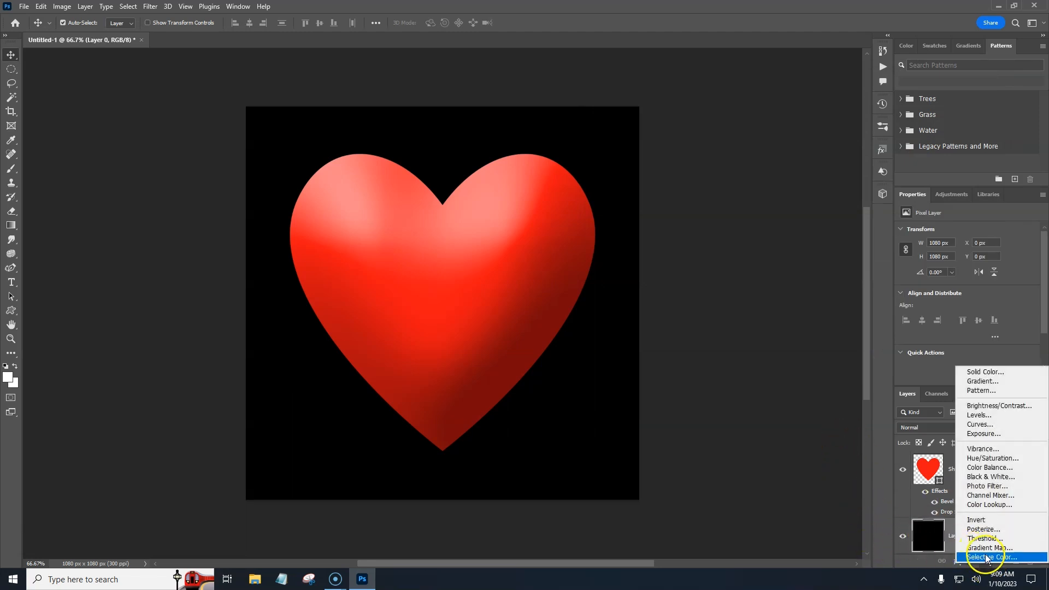
{"action": "left_click", "coordinate": [984, 372]}
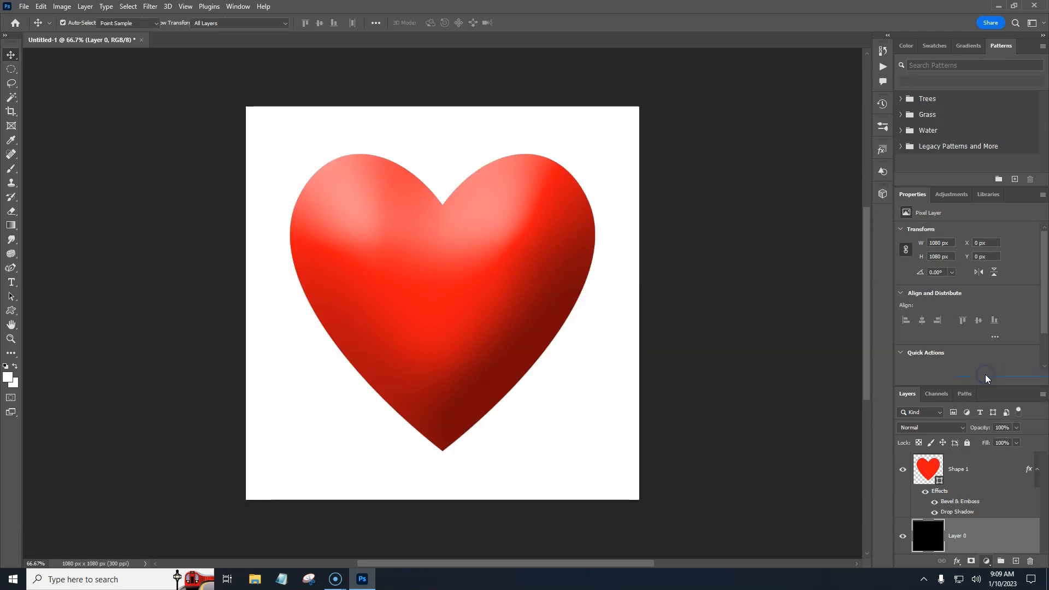
{"action": "left_click_drag", "start_coordinate": [757, 109], "coordinate": [760, 149]}
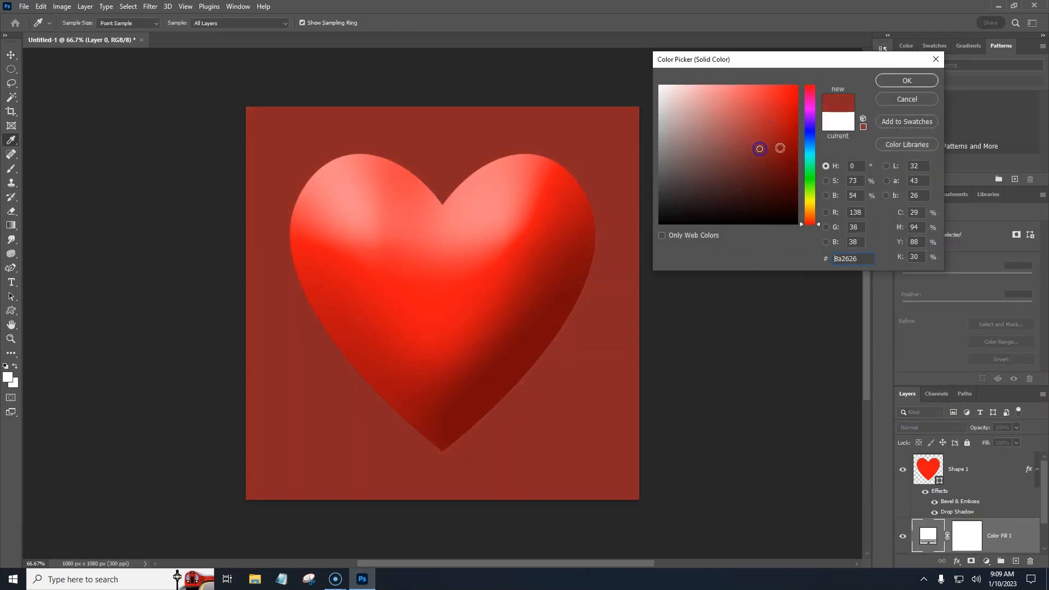
{"action": "left_click", "coordinate": [902, 82]}
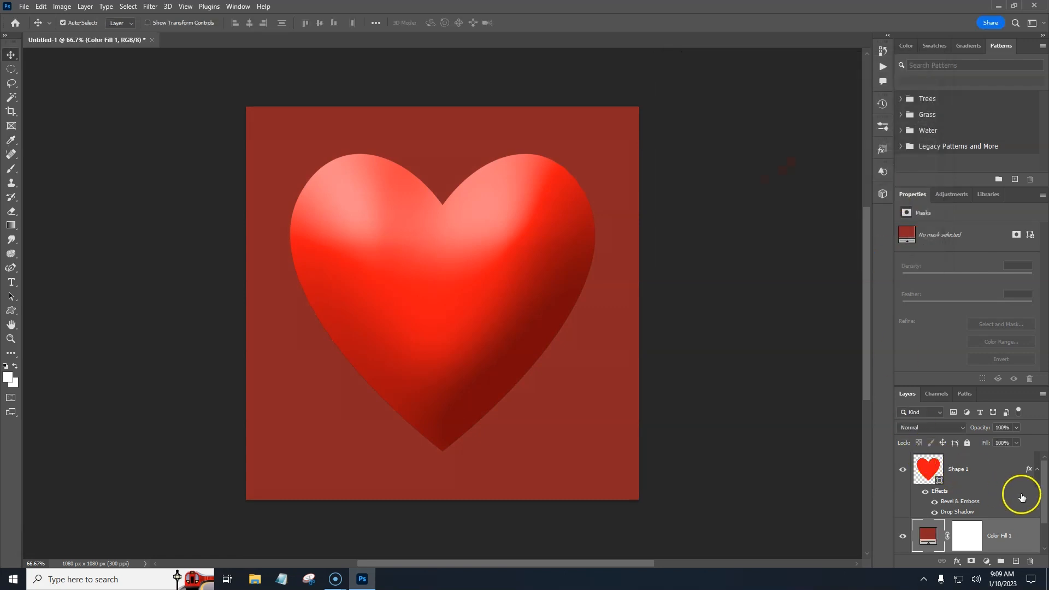
{"action": "scroll", "coordinate": [1044, 511], "scroll_direction": "down", "scroll_amount": 2}
{"action": "left_click", "coordinate": [926, 538]}
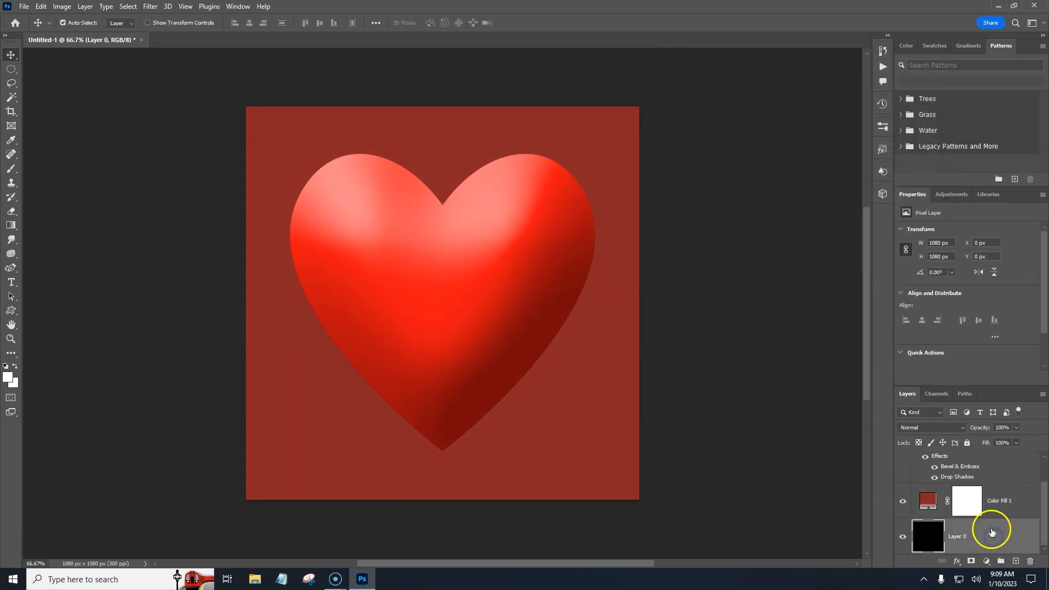
{"action": "scroll", "coordinate": [1029, 538], "scroll_direction": "up", "scroll_amount": 2}
{"action": "left_click", "coordinate": [1028, 536]}
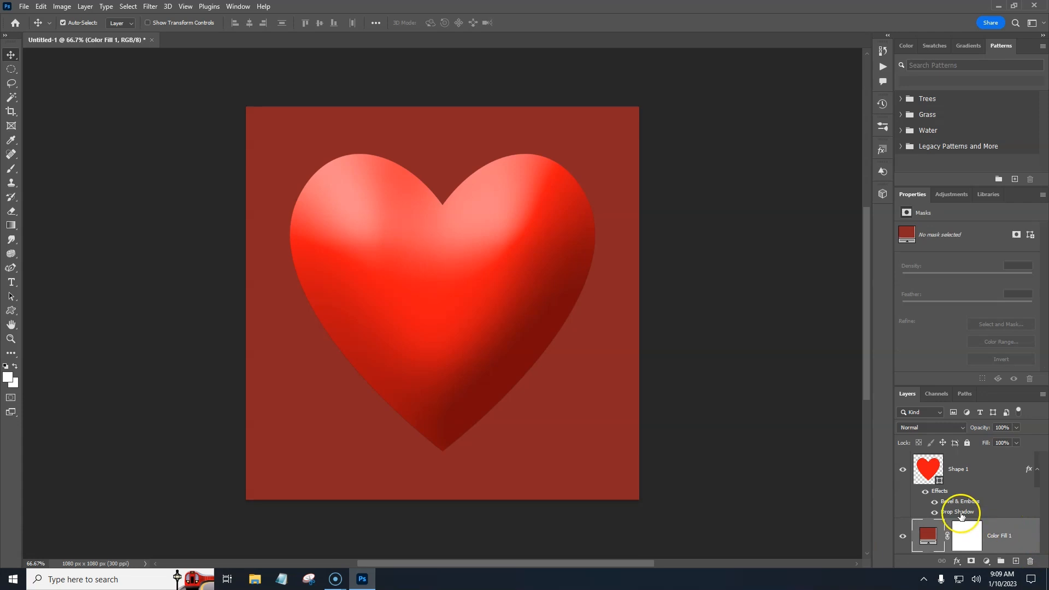
Reopen the heart's Drop Shadow settings, turn off Use Global Light, and set the angle to 120 degrees
{"action": "left_click", "coordinate": [961, 514]}
{"action": "double_click", "coordinate": [961, 513]}
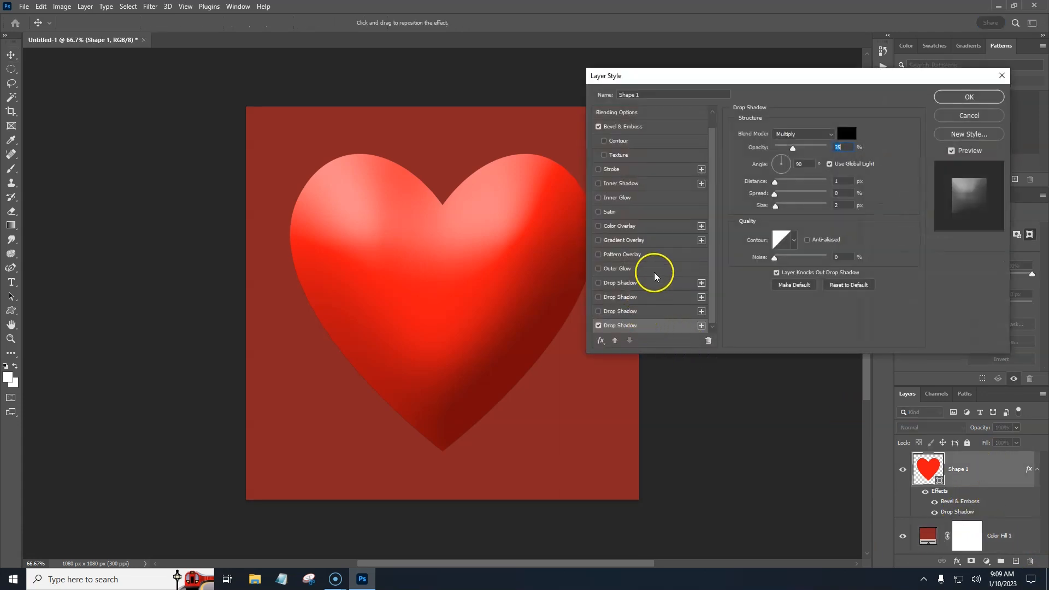
{"action": "left_click", "coordinate": [829, 164]}
{"action": "double_click", "coordinate": [798, 165]}
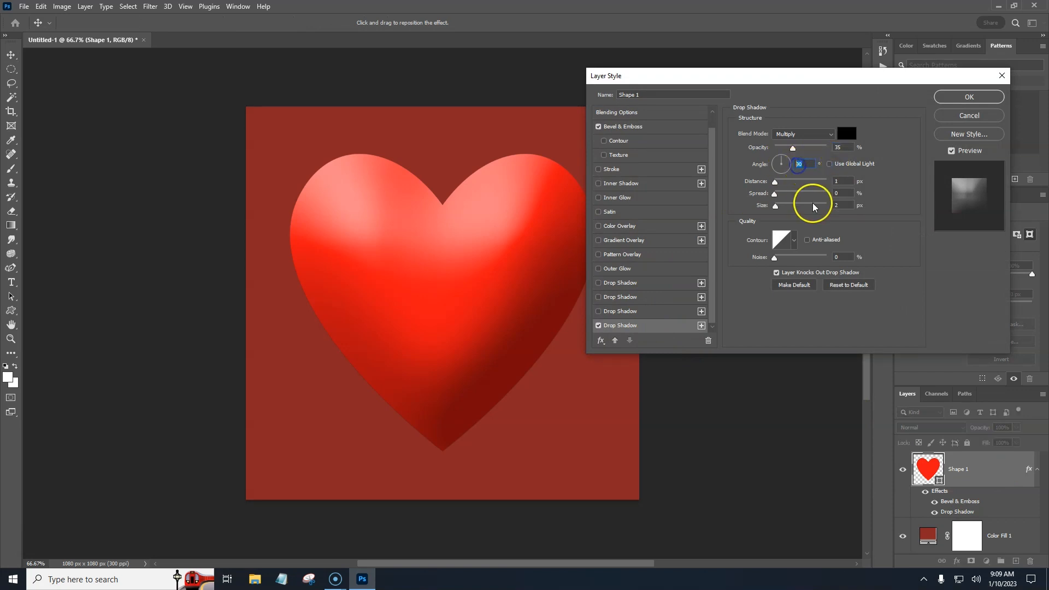
{"action": "type", "text": "120"}
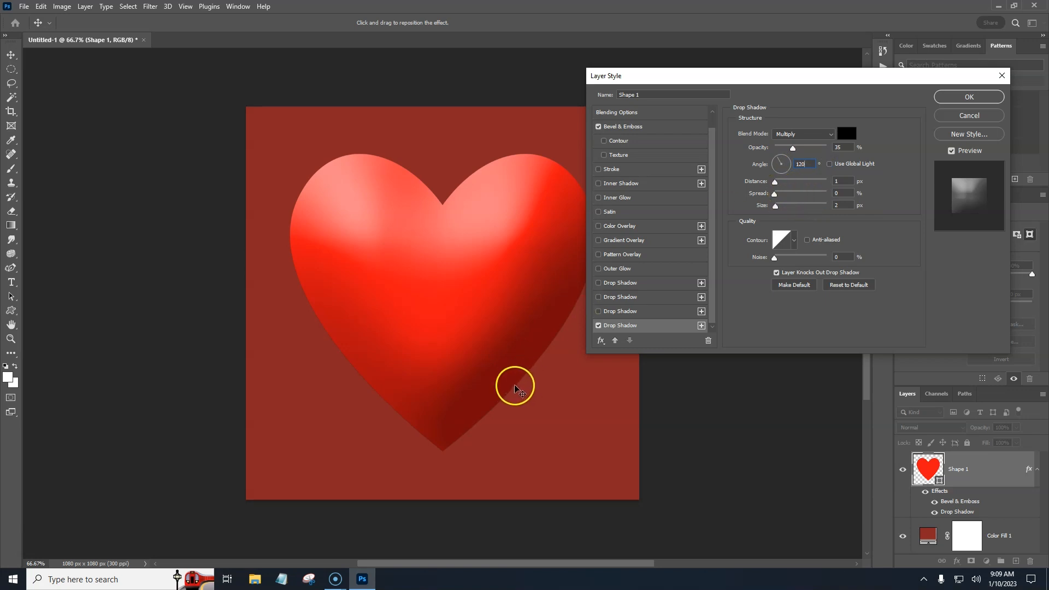
Offset the shadow toward the lower right, about 125 px at 144 degrees, with 47% spread, 54 px size and 21% opacity
{"action": "left_click_drag", "start_coordinate": [508, 391], "coordinate": [544, 421]}
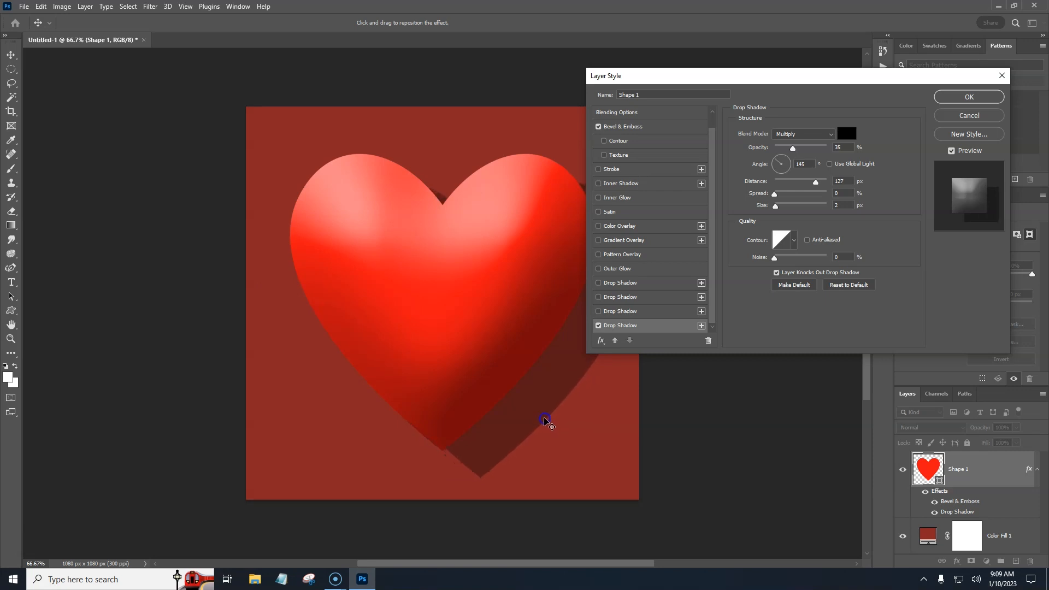
{"action": "mouse_move", "coordinate": [774, 194]}
{"action": "left_mouse_down"}
{"action": "mouse_move", "coordinate": [799, 195]}
{"action": "mouse_move", "coordinate": [789, 208]}
{"action": "left_mouse_up"}
{"action": "left_click", "coordinate": [795, 150]}
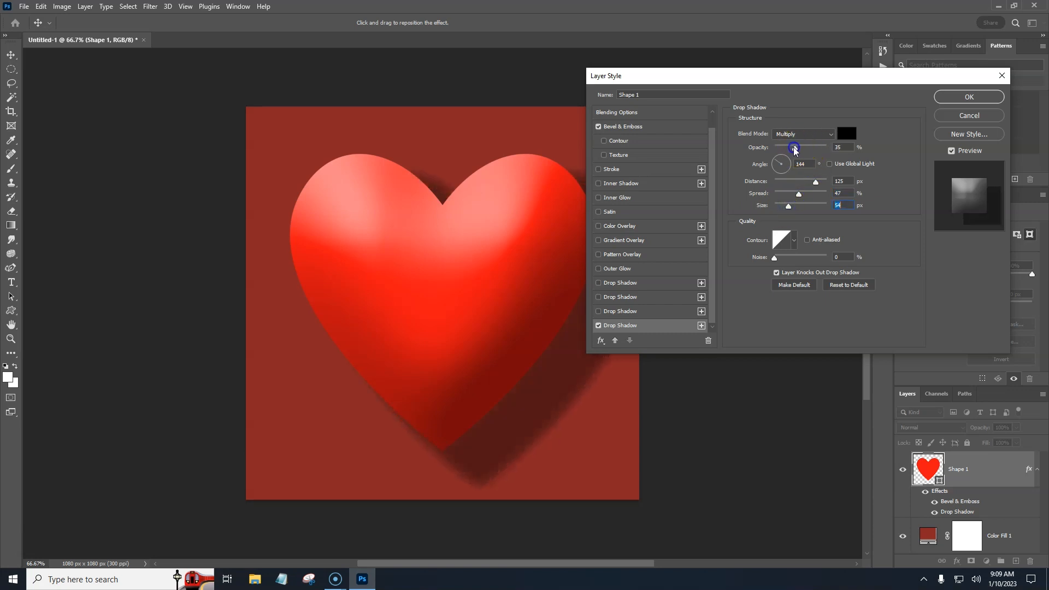
{"action": "mouse_move", "coordinate": [789, 150]}
{"action": "left_mouse_down"}
{"action": "mouse_move", "coordinate": [833, 149]}
{"action": "mouse_move", "coordinate": [785, 151]}
{"action": "left_mouse_up"}
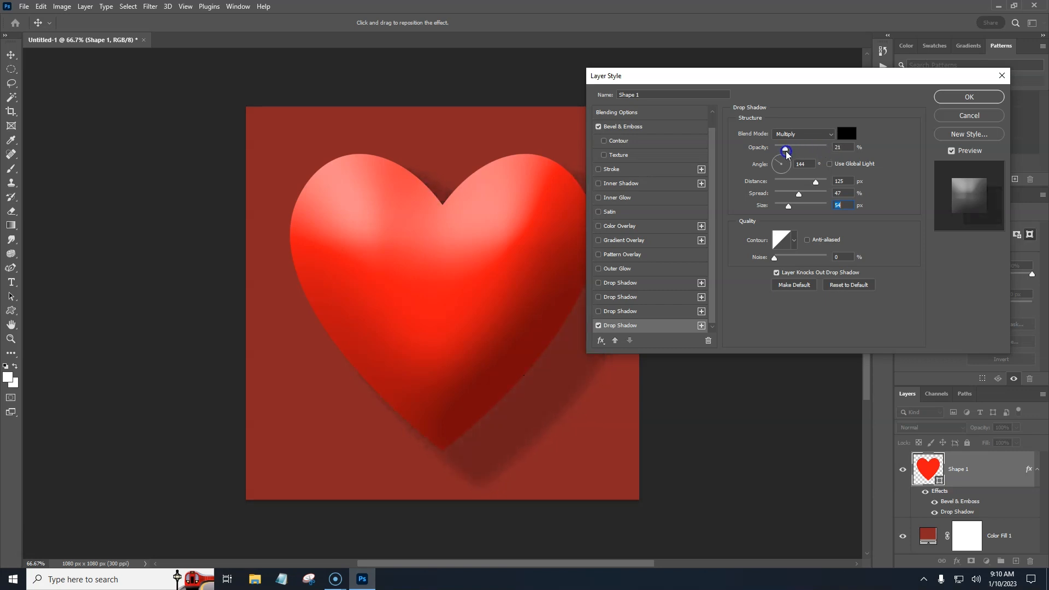
Refine the drop shadow to 35 px size, 0% spread and 23% opacity, and apply the layer style
{"action": "left_click_drag", "start_coordinate": [785, 154], "coordinate": [784, 152]}
{"action": "left_click_drag", "start_coordinate": [788, 205], "coordinate": [784, 208]}
{"action": "mouse_move", "coordinate": [773, 197]}
{"action": "left_mouse_down"}
{"action": "mouse_move", "coordinate": [829, 193]}
{"action": "mouse_move", "coordinate": [766, 198]}
{"action": "left_mouse_up"}
{"action": "left_click_drag", "start_coordinate": [783, 147], "coordinate": [786, 150]}
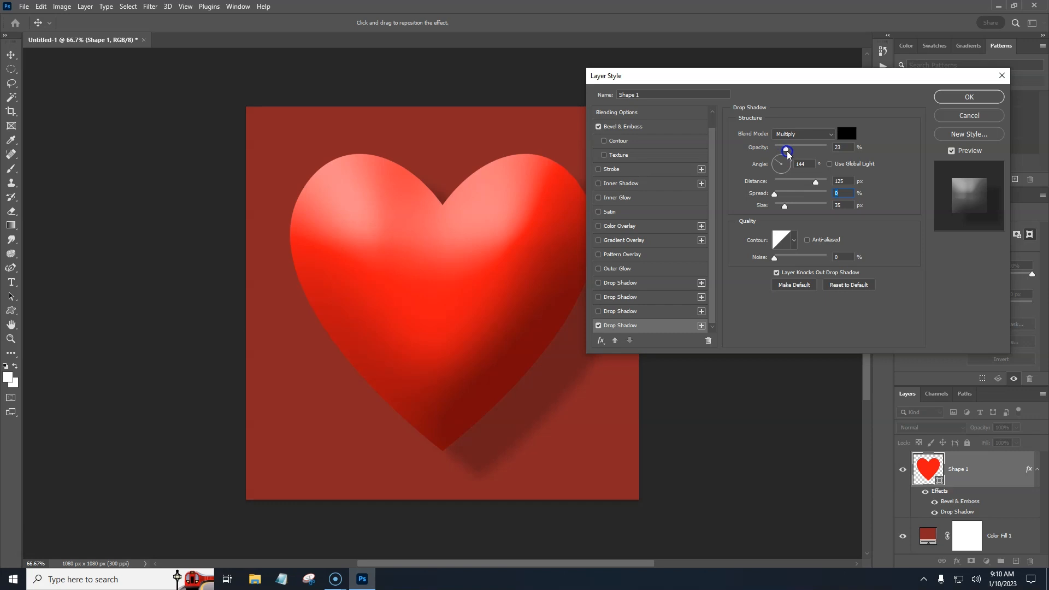
{"action": "left_click", "coordinate": [957, 97]}
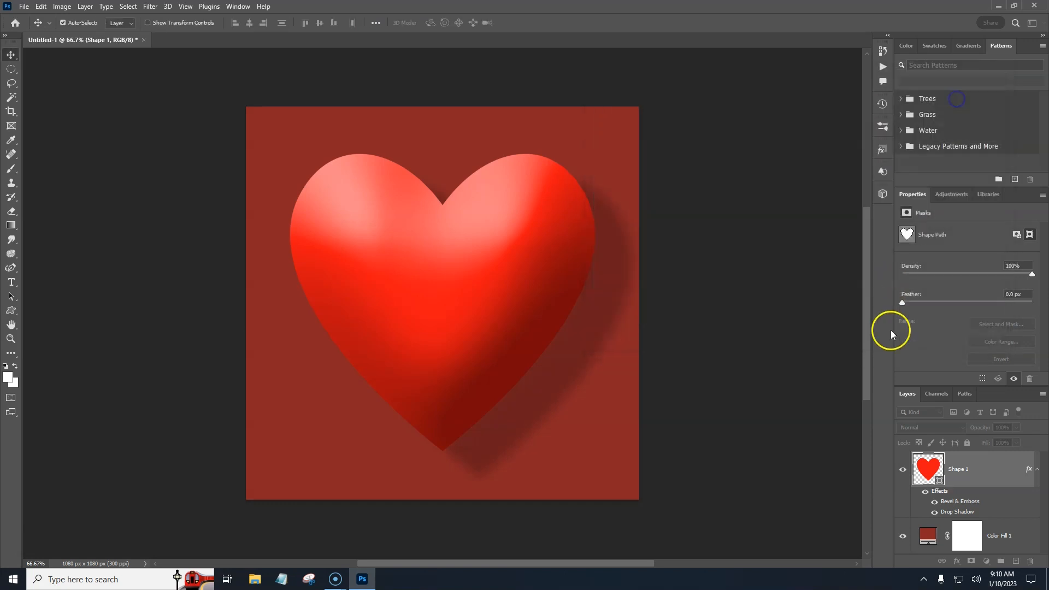